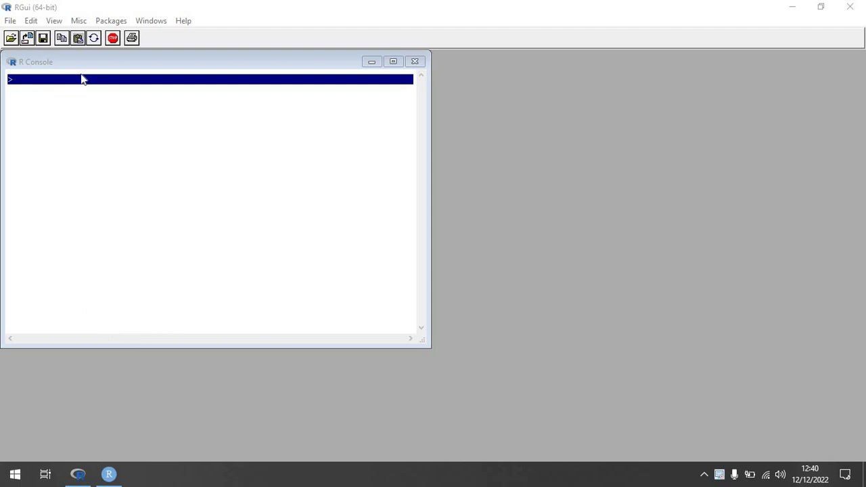
Start installing packages from CRAN and choose Indonesia (Banda Aceh) [https] as the session's mirror
click(111, 21)
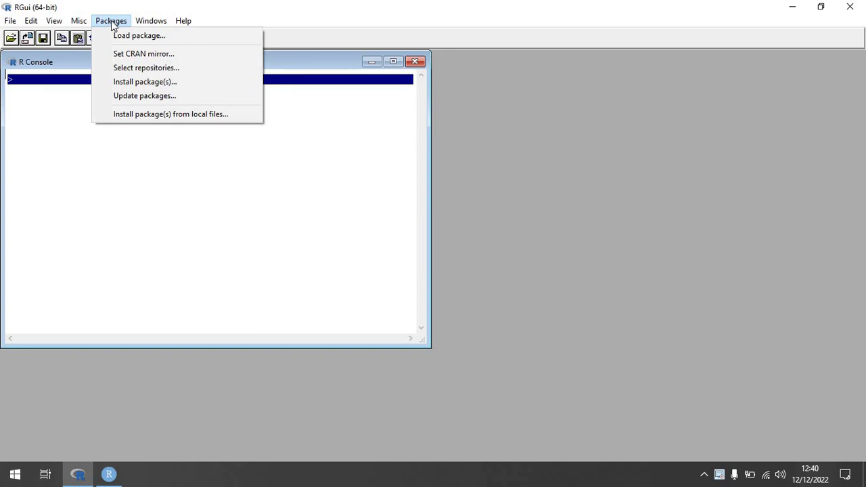
click(147, 82)
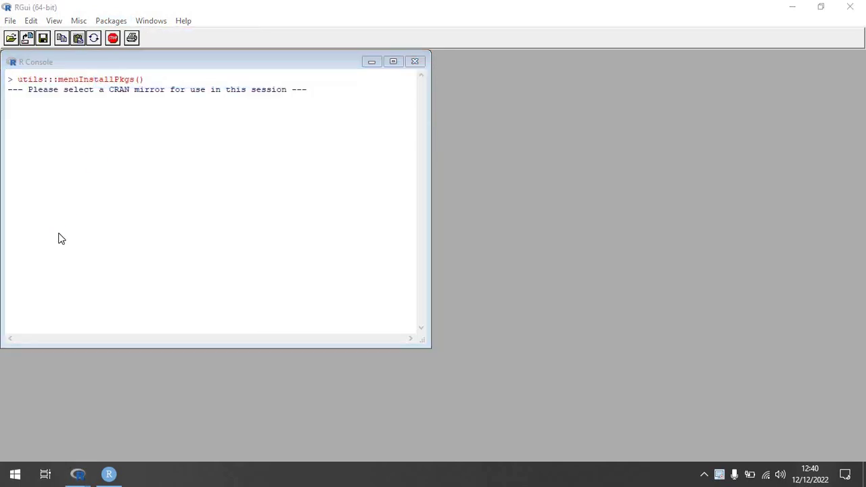
drag(494, 169, 529, 255)
click(416, 301)
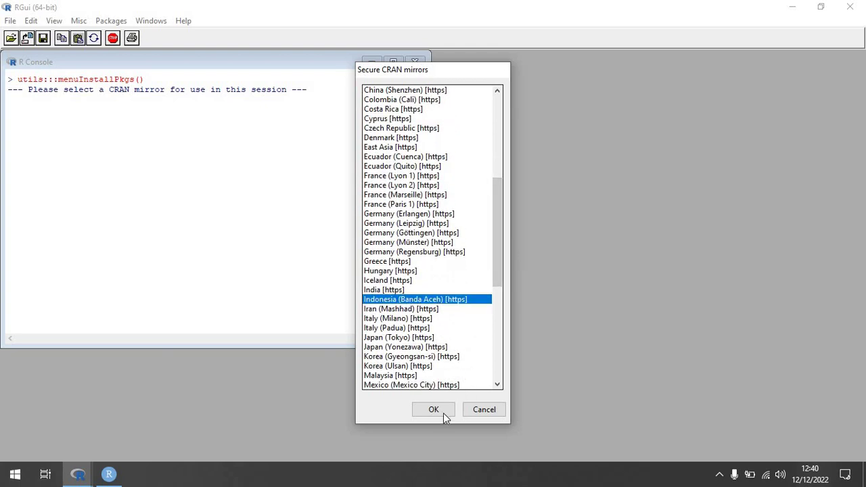
click(440, 413)
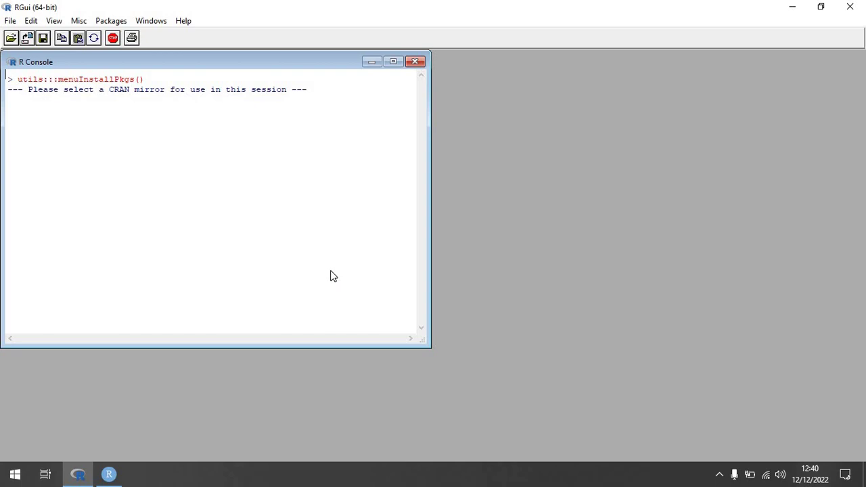
Look through the entries beginning with R in the CRAN package list, going back to the Rcmdr plugin packages
drag(500, 100, 519, 293)
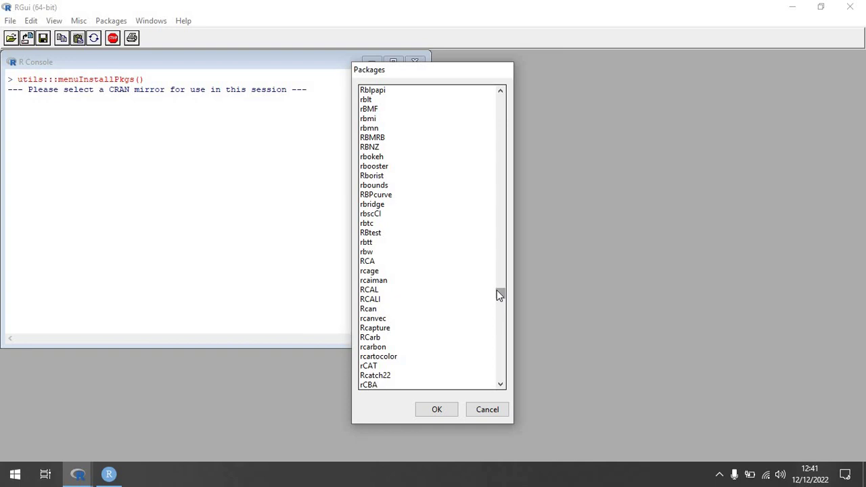
drag(497, 294, 500, 299)
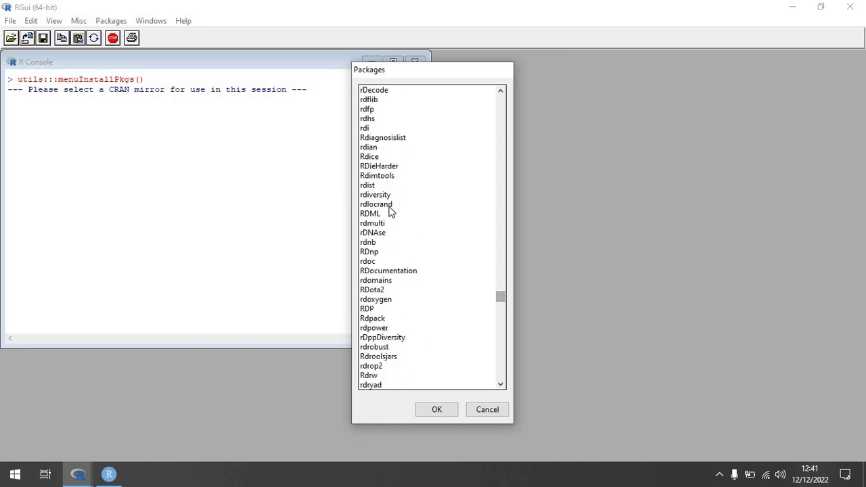
click(366, 119)
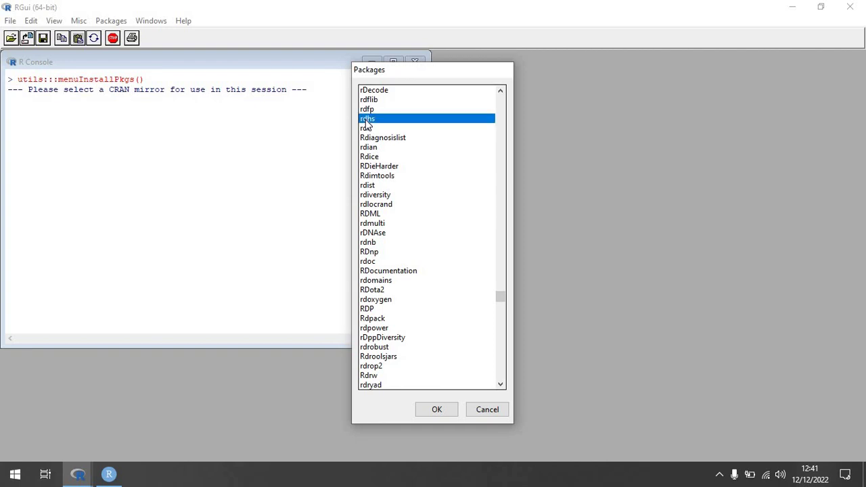
key(Up)
key(Up)
key(Up)
key(Up)
key(Up)
key(Up)
key(Up)
key(Up)
key(Up)
key(Up)
key(Up)
key(Up)
key(Up)
key(Up)
key(Up)
key(Up)
key(Up)
key(Up)
key(Up)
key(Up)
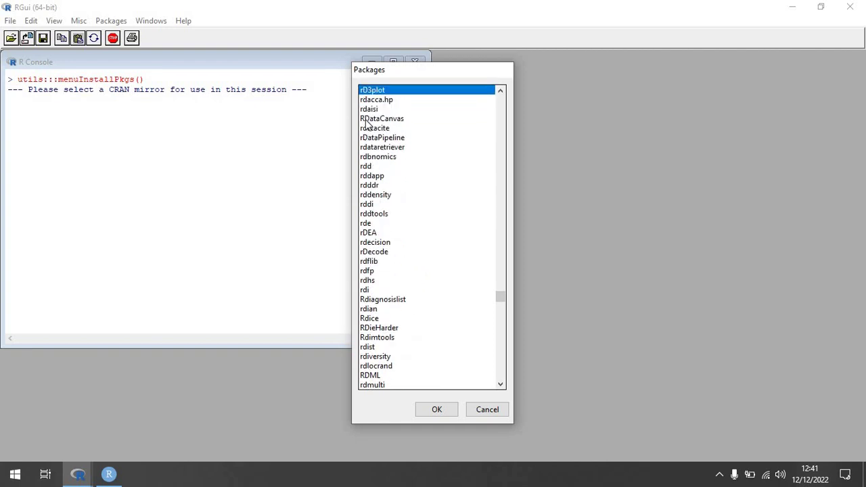
key(Up)
key(Up)
key(Up)
key(Up)
key(Up)
key(Up)
key(Up)
key(Up)
key(Up)
key(Up)
key(Up)
key(Up)
key(Up)
key(Down)
key(Down)
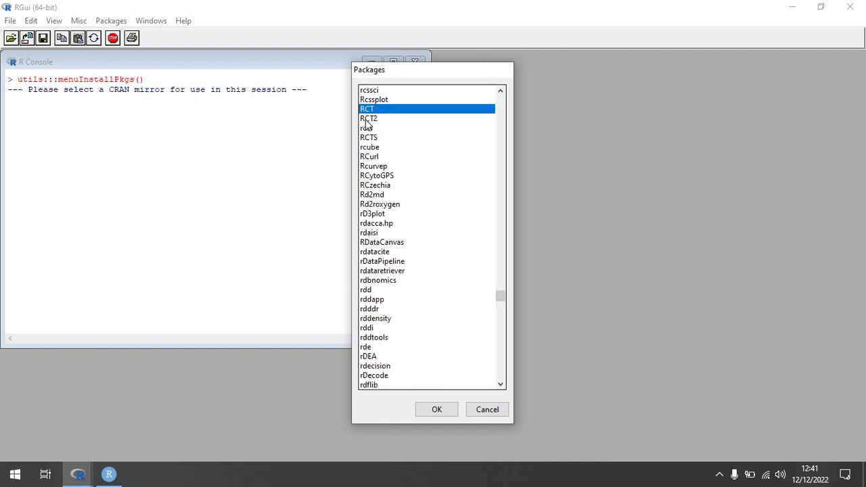
key(Up)
key(Up)
key(Up)
key(Up)
key(Up)
key(Up)
key(Up)
key(Up)
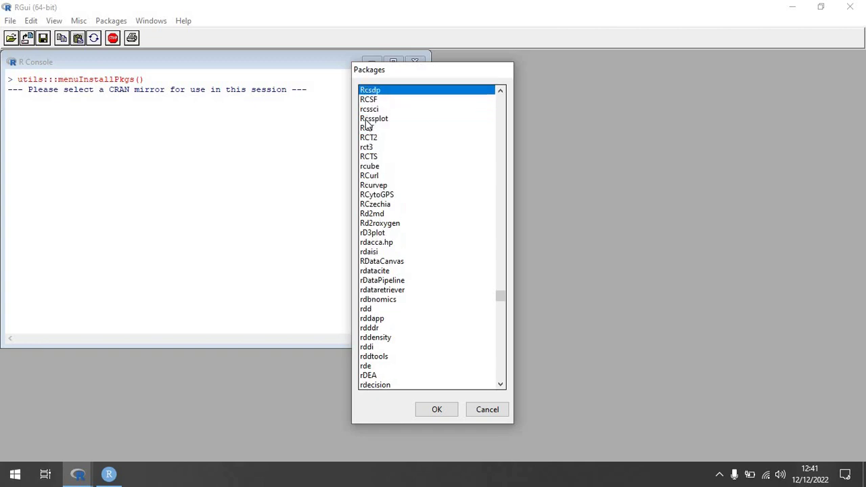
key(Up)
key(Up)
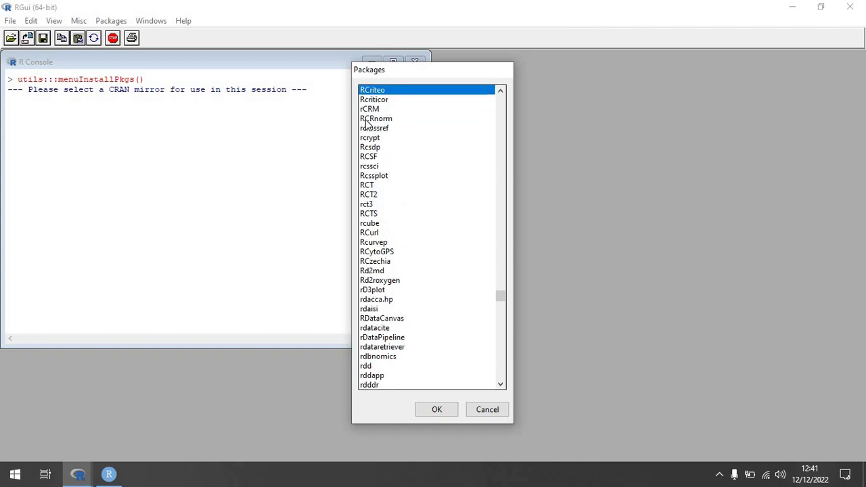
key(Up)
key(Up)
key(Up)
key(Up)
key(Up)
key(Up)
key(Up)
key(Up)
key(Up)
key(Up)
key(Up)
key(Up)
key(Up)
key(Up)
key(Up)
key(Up)
key(Up)
key(Up)
key(Up)
key(Up)
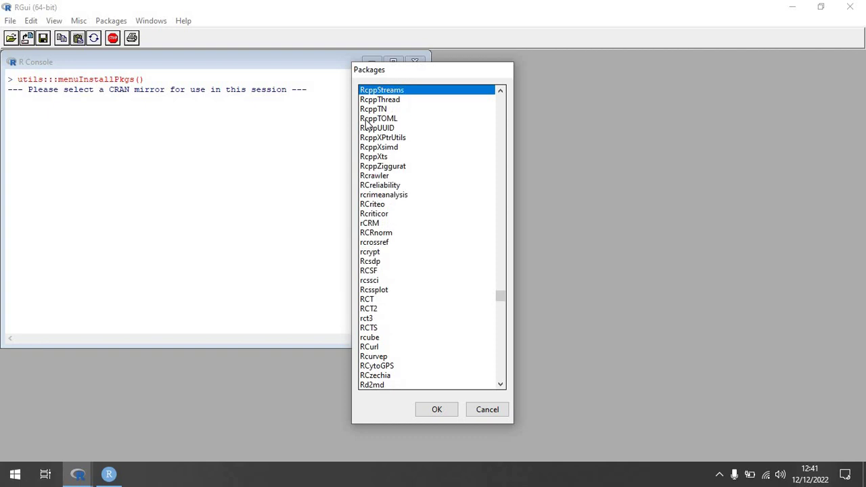
key(Up)
key(Up)
key(Up)
key(Up)
key(Up)
key(Up)
key(Up)
key(Up)
key(Up)
key(Up)
key(Up)
key(Up)
key(Up)
key(Up)
key(Up)
key(Up)
key(Up)
key(Up)
key(Up)
key(Up)
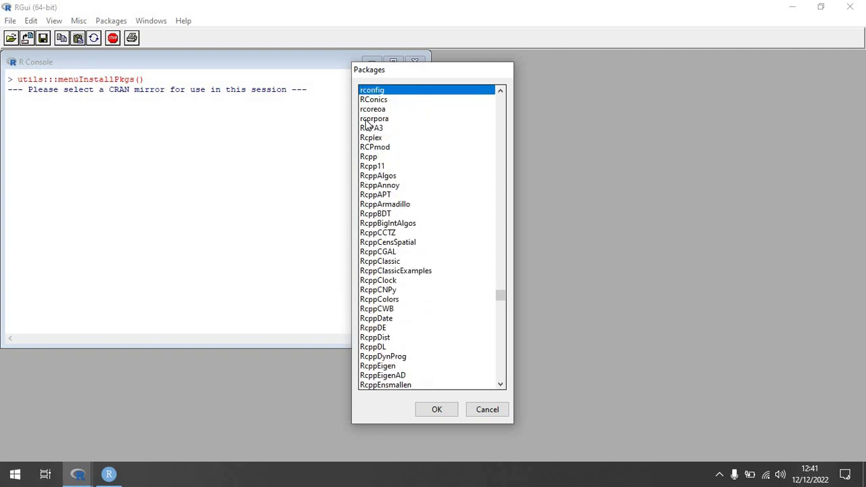
key(Down)
key(Down)
key(Down)
key(Down)
key(Down)
key(Down)
key(Down)
key(Down)
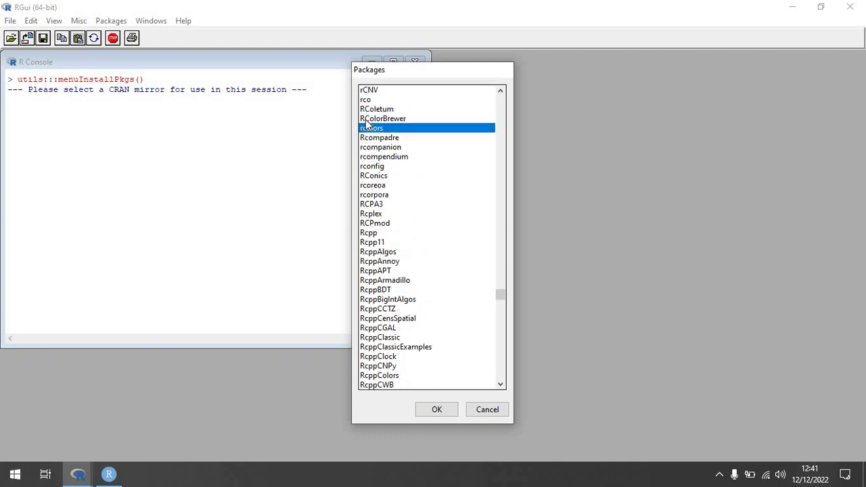
key(Up)
key(Up)
key(Up)
key(Up)
key(Up)
key(Up)
key(Up)
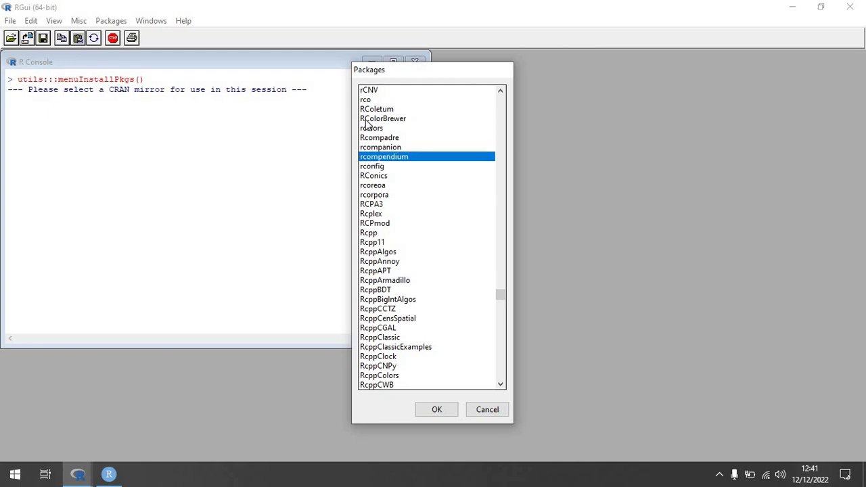
key(Down)
key(Down)
key(Down)
key(Down)
key(Down)
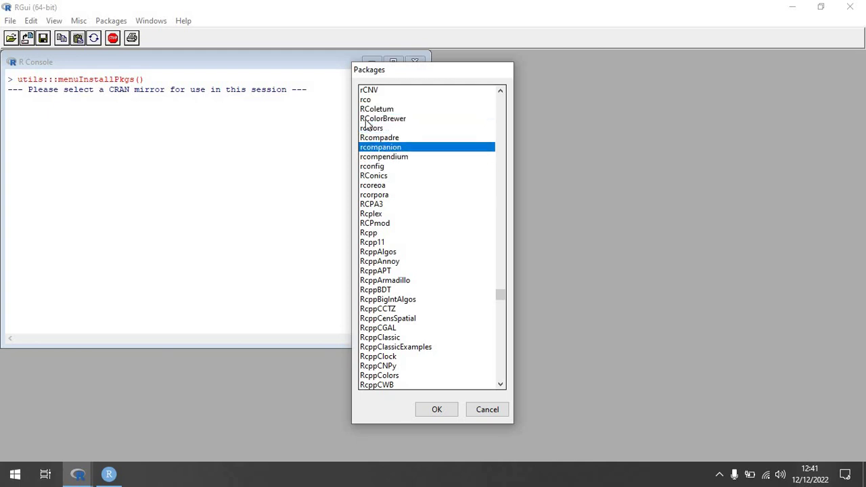
key(Up)
key(Up)
key(Up)
key(Up)
key(Up)
key(Up)
key(Up)
key(Up)
key(Up)
key(Up)
key(Up)
key(Up)
key(Up)
key(Up)
key(Up)
key(Up)
key(Up)
key(Up)
key(Up)
key(Up)
key(Up)
key(Up)
key(Up)
key(Up)
key(Up)
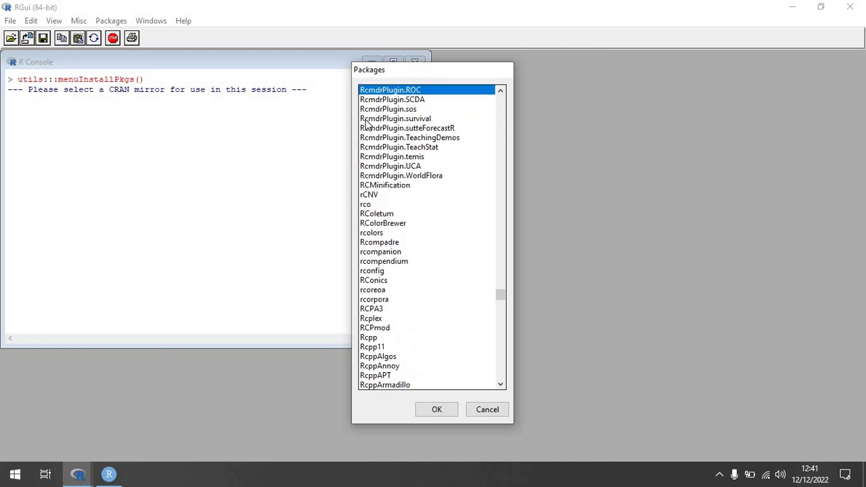
key(Up)
key(Up)
key(Up)
key(Up)
key(Up)
key(Up)
key(Up)
key(Up)
key(Up)
key(Up)
key(Up)
key(Up)
key(Up)
key(Up)
key(Up)
key(Up)
key(Up)
key(Up)
key(Up)
key(Up)
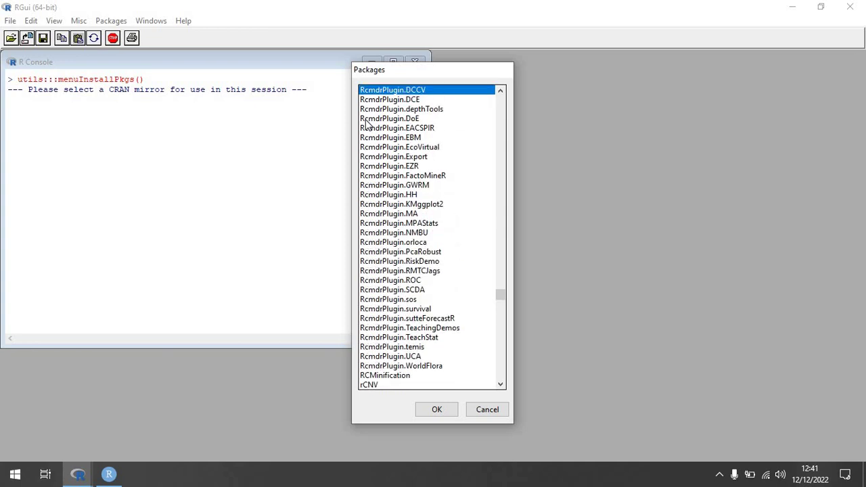
Locate Rcmdr in the CRAN package list, then dismiss the list without installing anything
key(Down)
key(Down)
key(Down)
key(Down)
key(Down)
key(Down)
key(Down)
key(Down)
key(Down)
key(Down)
key(Down)
key(Down)
key(Down)
key(Down)
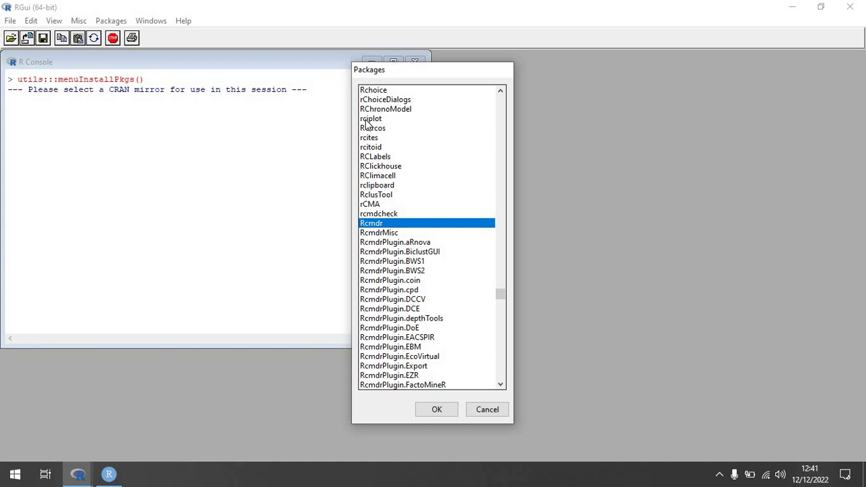
click(487, 414)
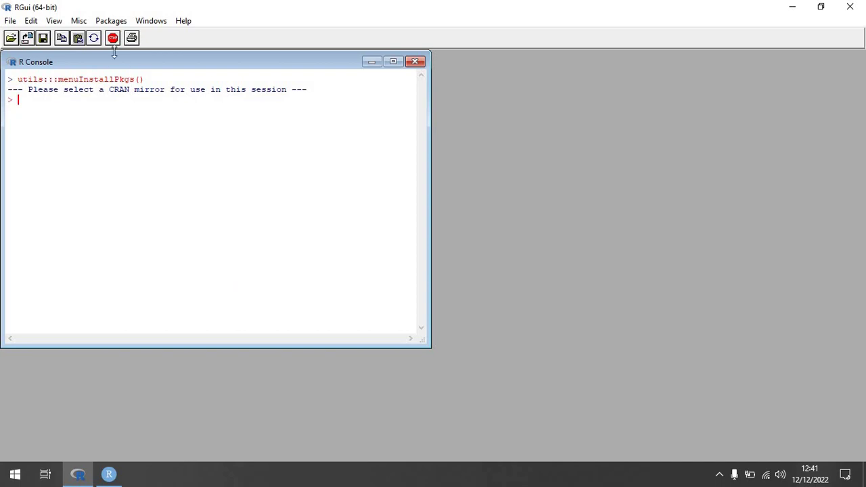
Load the already installed Rcmdr package so that R Commander starts
click(100, 25)
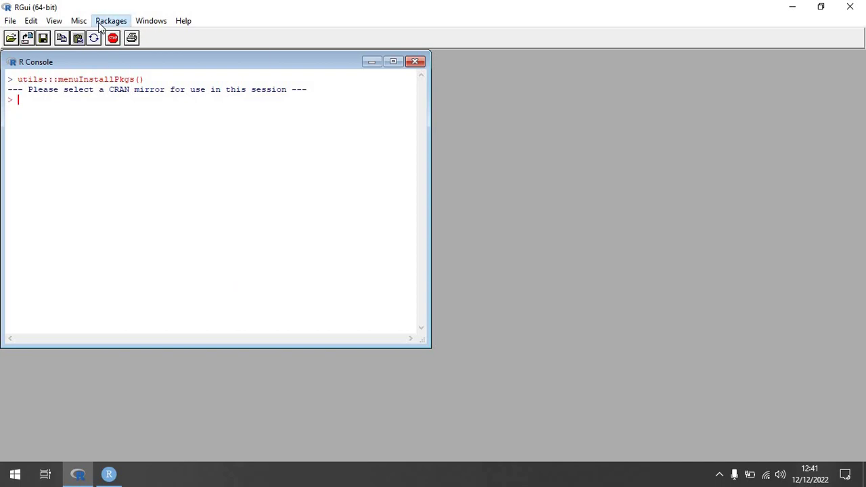
click(125, 37)
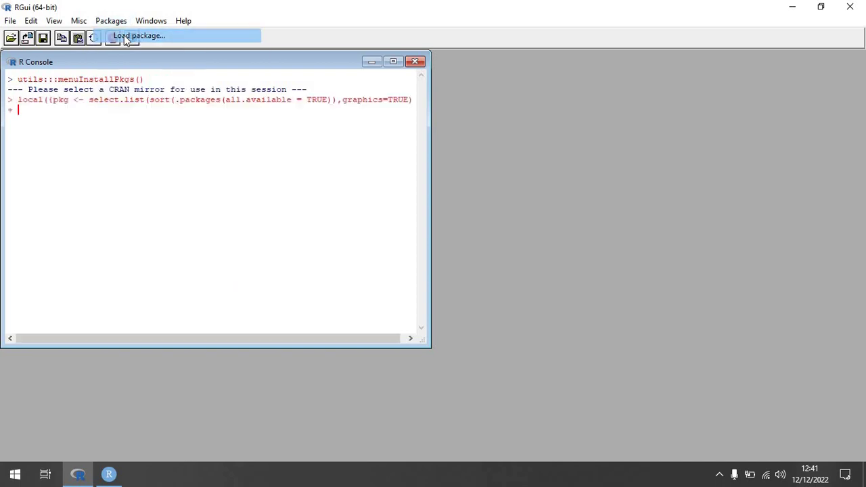
drag(484, 119, 489, 284)
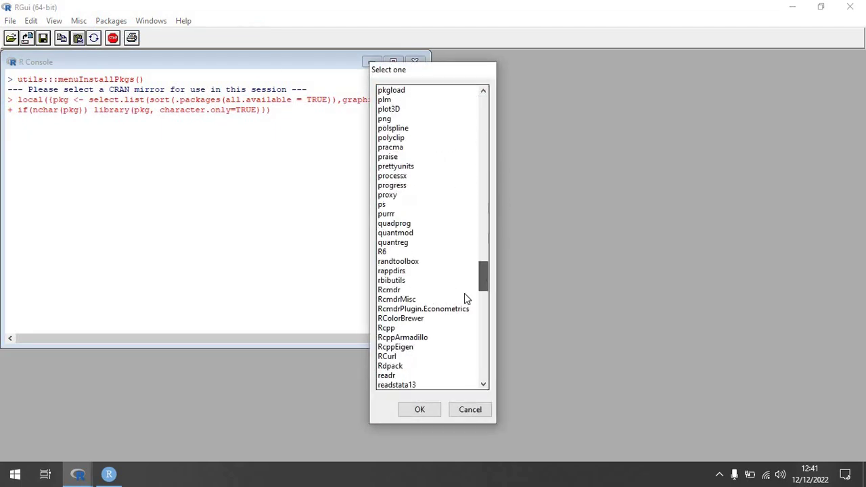
click(395, 291)
click(417, 414)
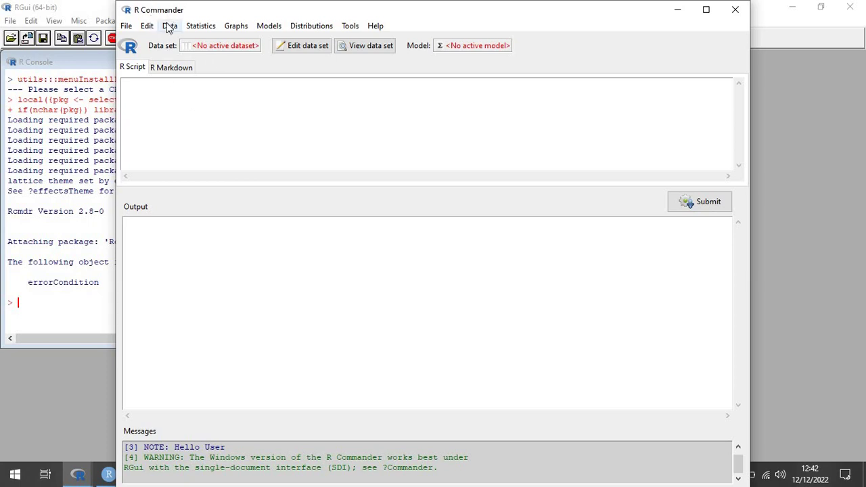
Minimize R Commander, switch to RStudio, and complete the script's first line as library(Rcmdr)
click(677, 10)
click(109, 474)
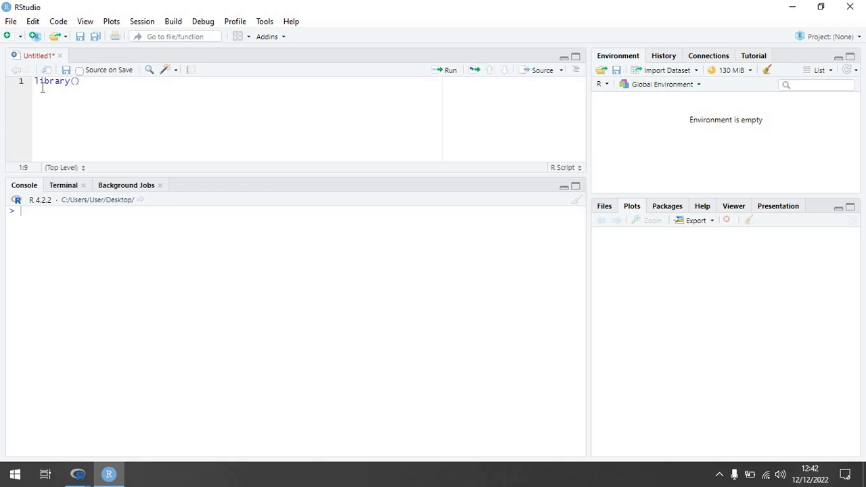
text(Rcm)
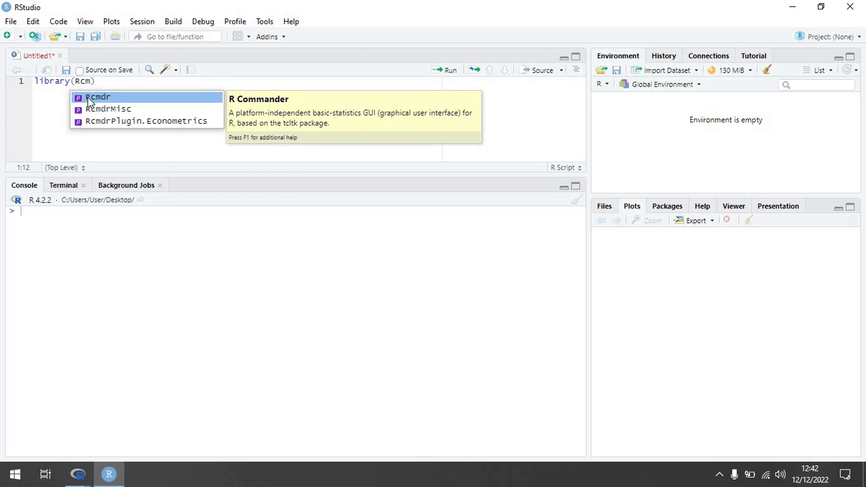
key(Return)
click(34, 81)
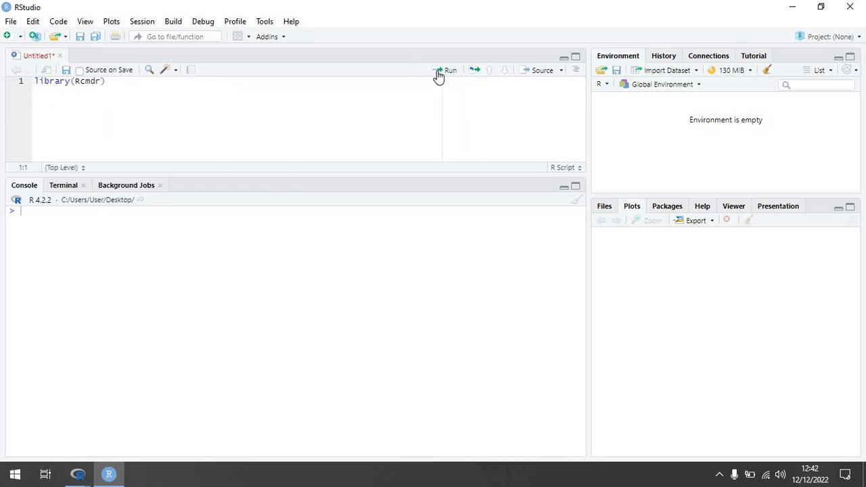
Switch back to R Commander and maximize its window
mouse_move(78, 473)
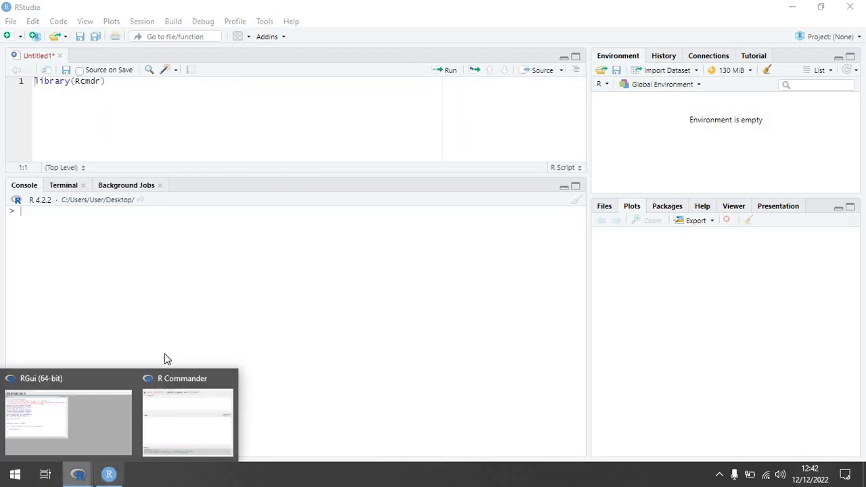
click(184, 418)
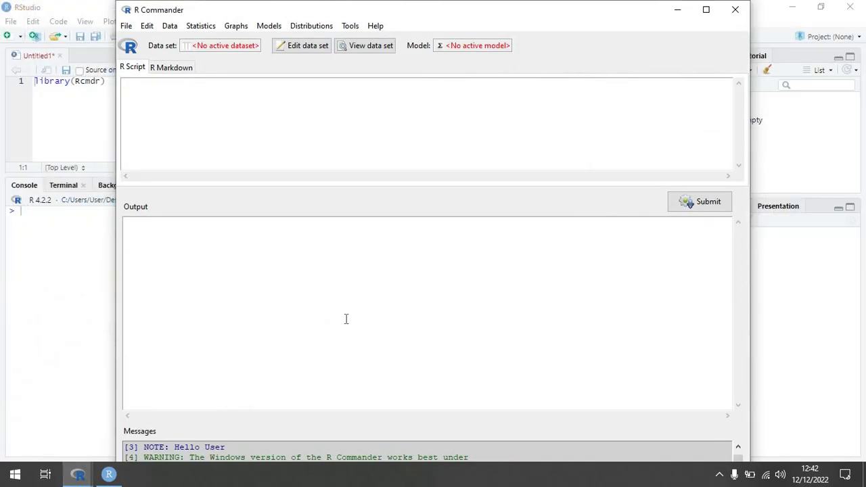
click(706, 9)
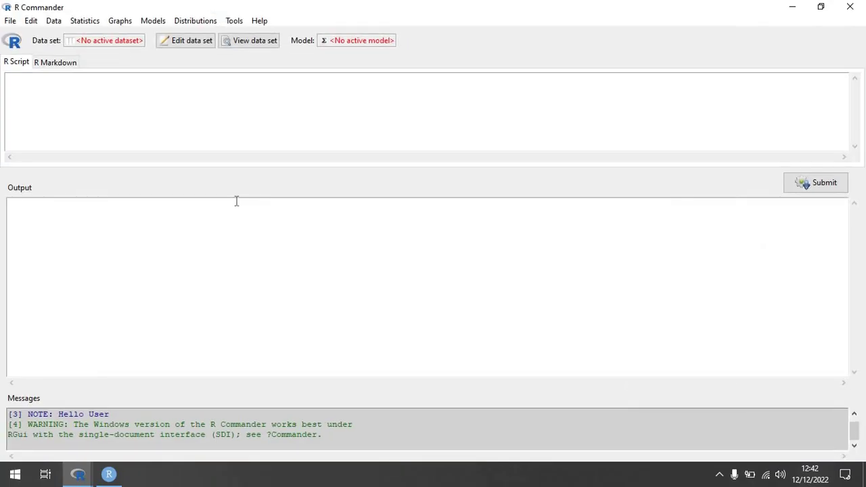
Import the SPSS file data deskriptif.sav as Dataset, using the first column as row names, and dismiss the data viewer
click(76, 20)
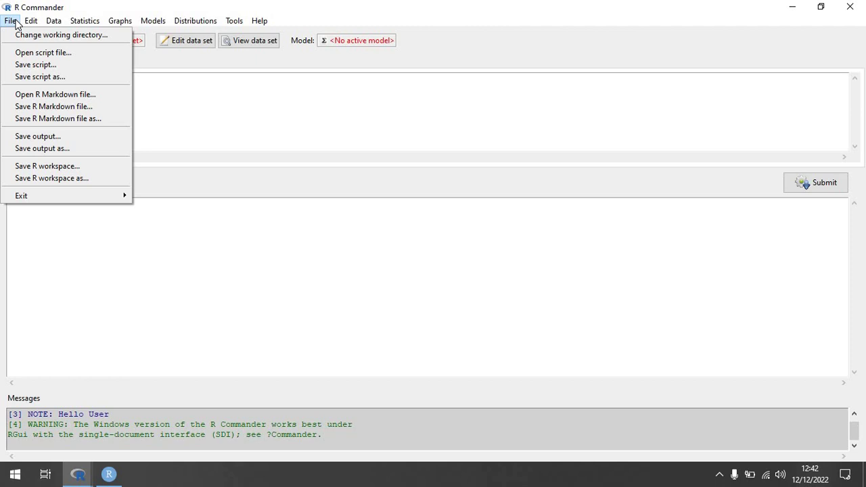
mouse_move(92, 24)
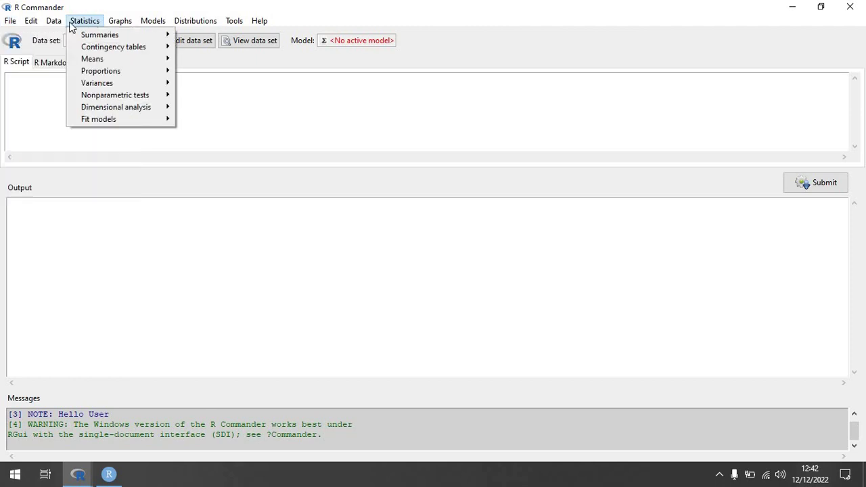
mouse_move(60, 27)
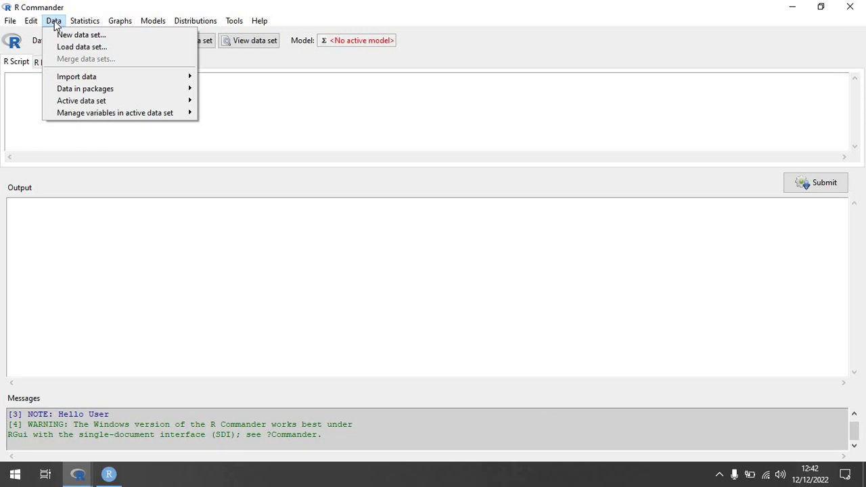
mouse_move(74, 77)
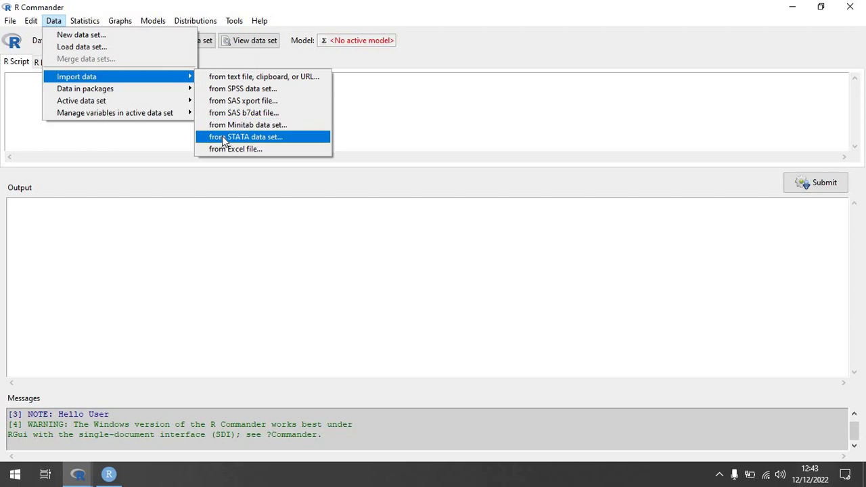
click(257, 89)
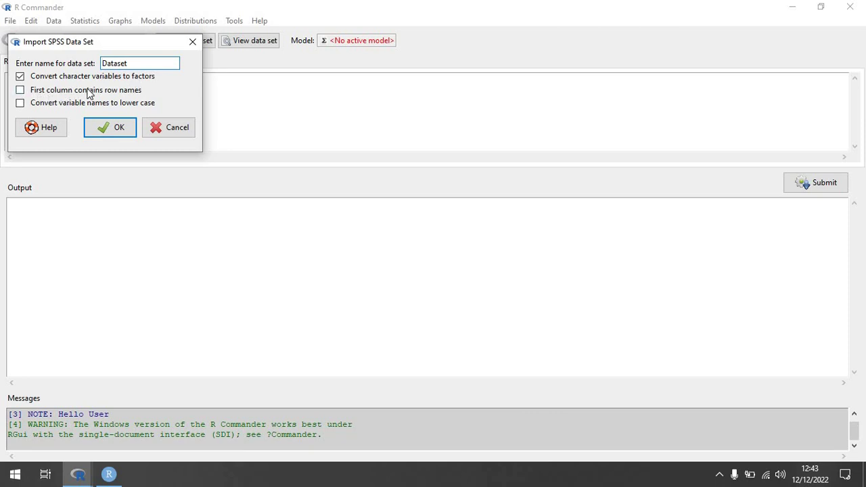
click(21, 91)
click(111, 127)
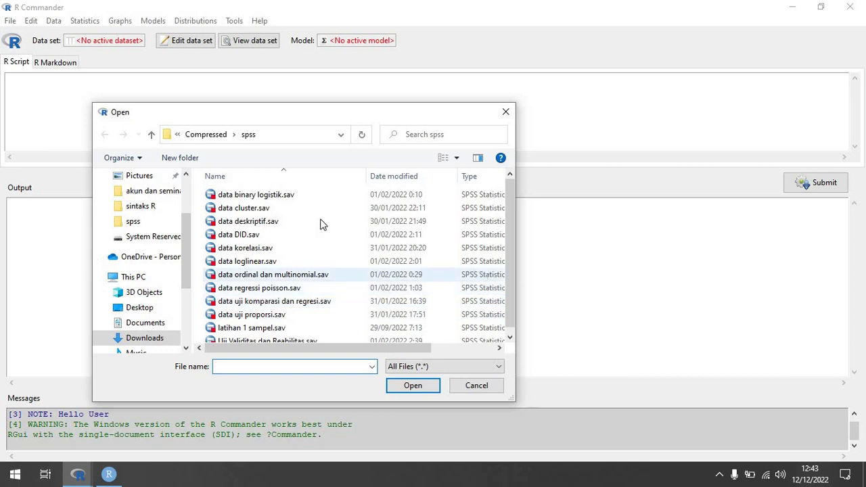
click(282, 222)
click(412, 385)
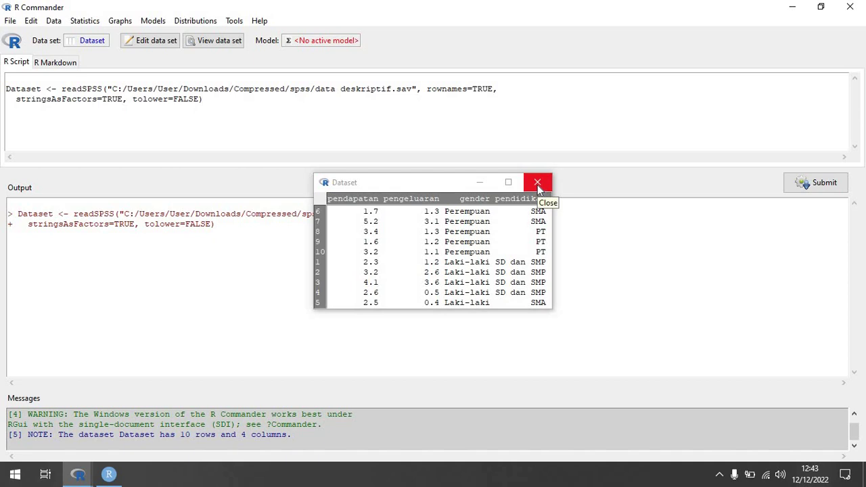
click(538, 183)
Summarize the active data set, and highlight the pendapatan and pengeluaran results, then the gender and pendidikan results, in the output
click(54, 22)
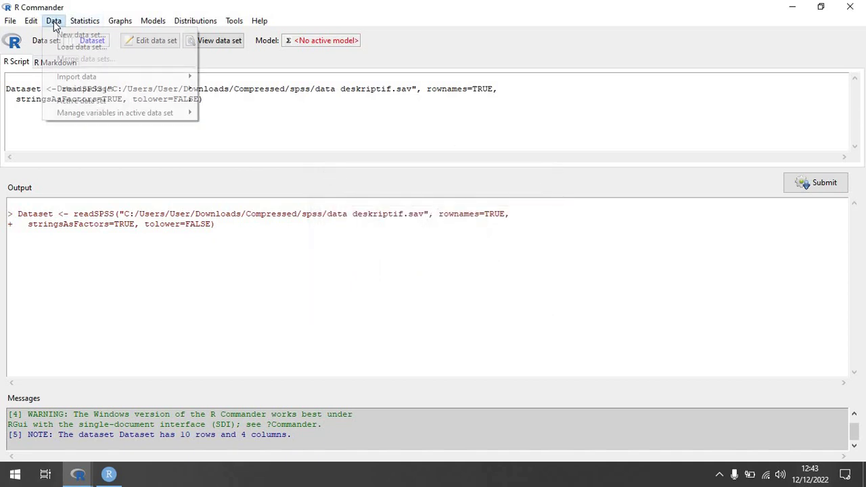
mouse_move(83, 23)
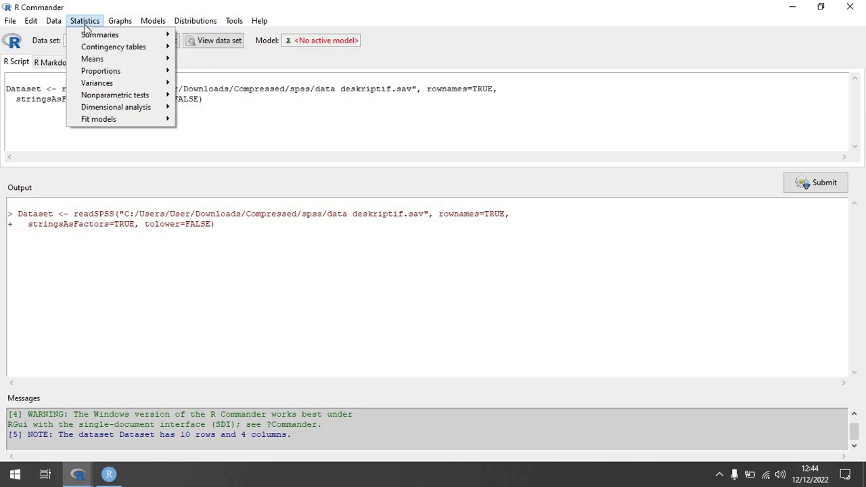
mouse_move(88, 39)
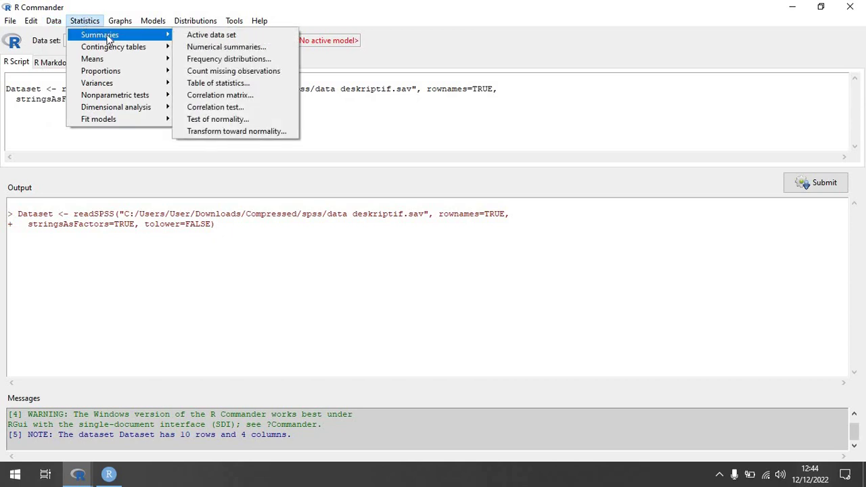
click(206, 38)
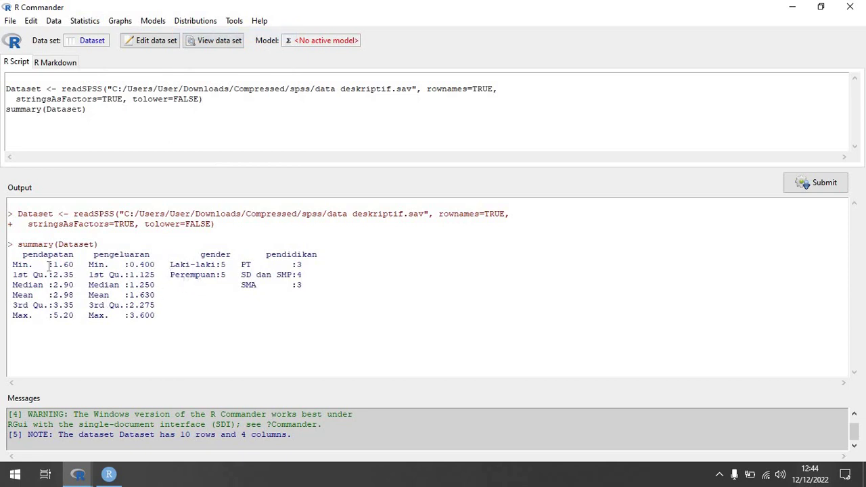
drag(31, 255, 134, 315)
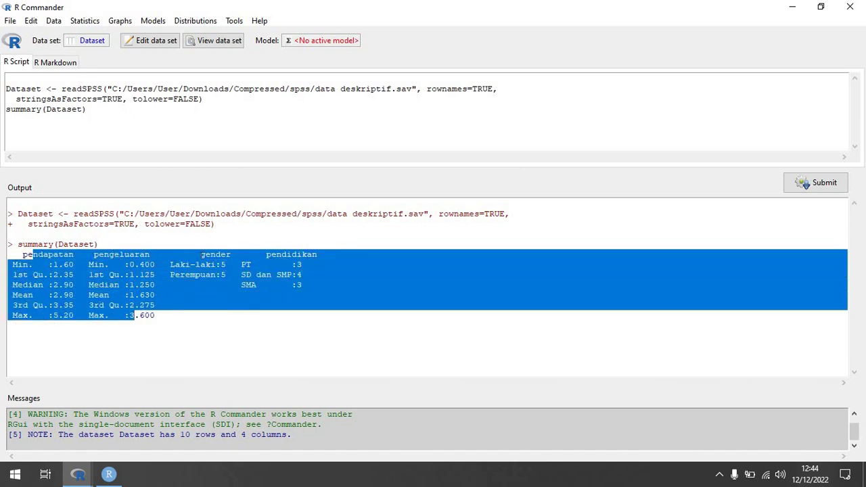
drag(200, 255, 291, 285)
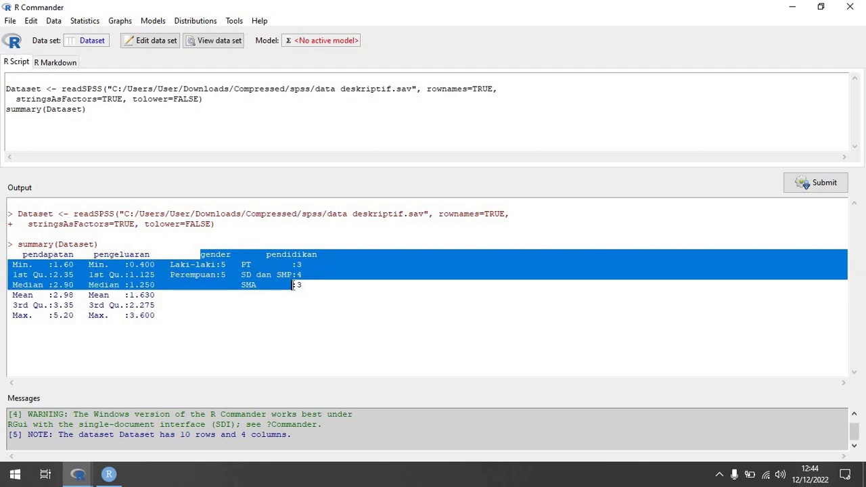
Review the variables and statistics offered for numerical summaries, and dismiss the dialog without running it
click(87, 21)
mouse_move(139, 39)
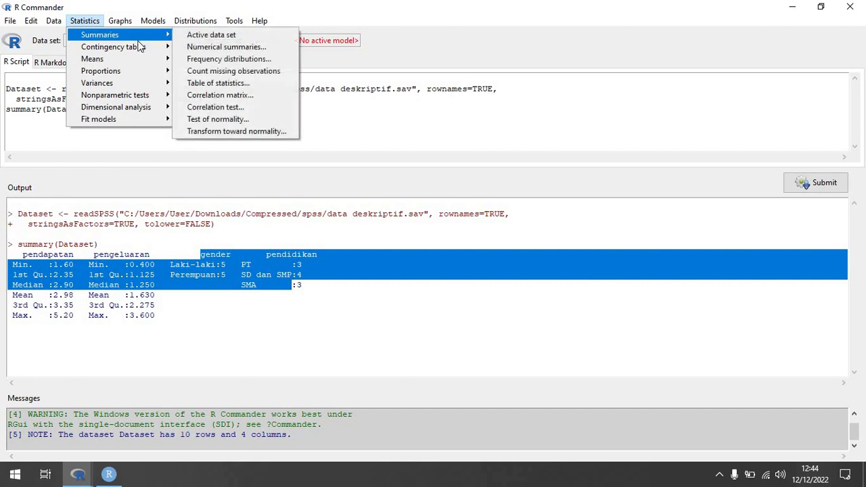
click(225, 49)
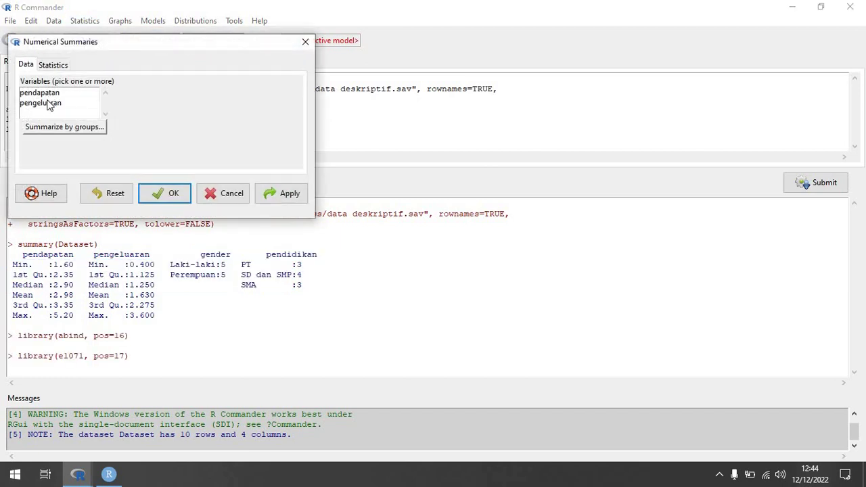
click(54, 65)
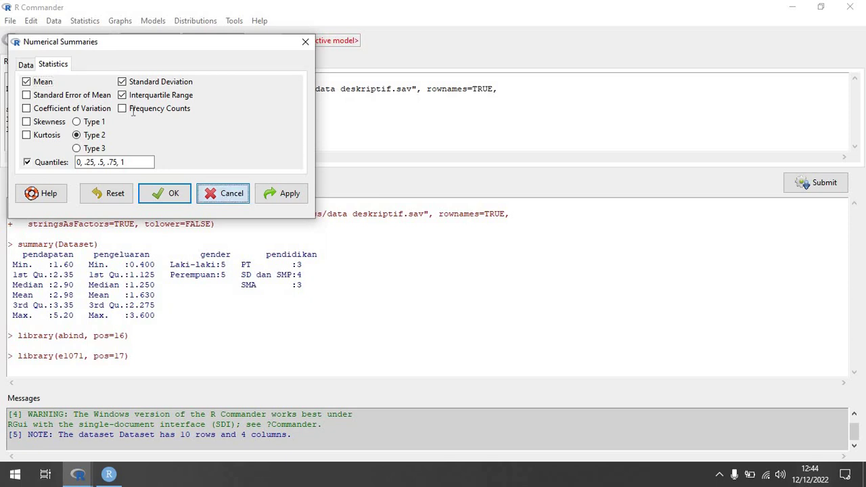
click(224, 193)
Review the variables offered for frequency distributions, and dismiss the dialog without running it
click(85, 21)
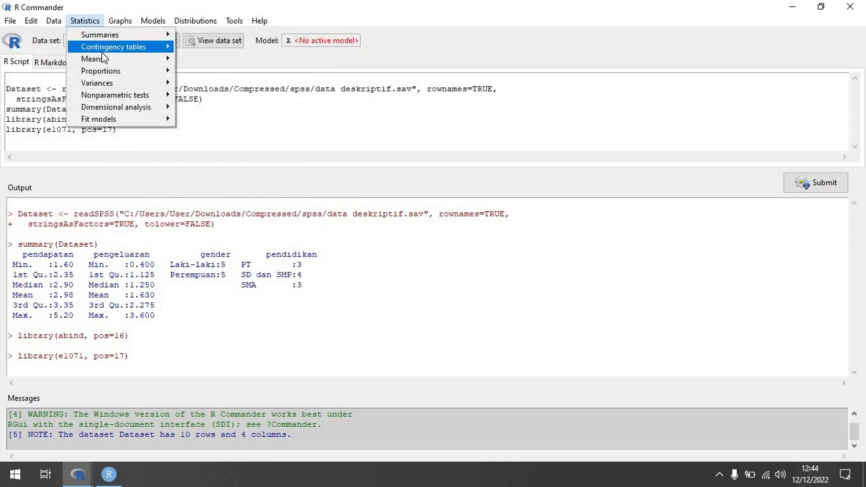
mouse_move(135, 35)
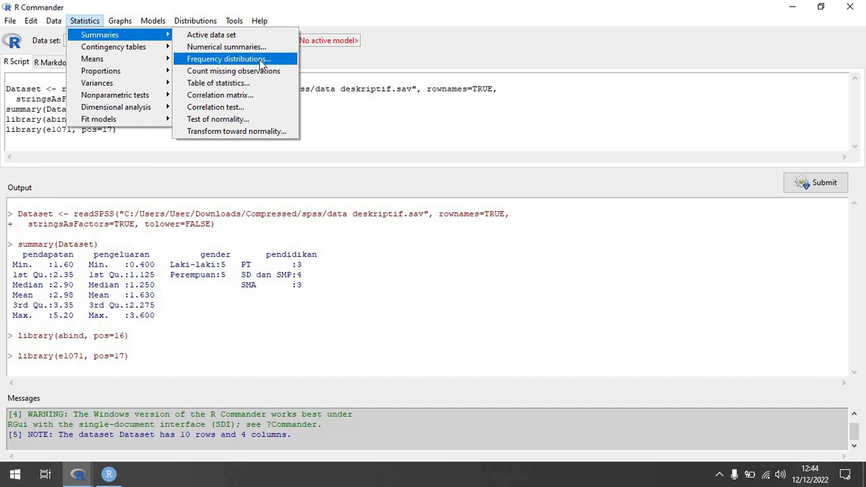
click(262, 61)
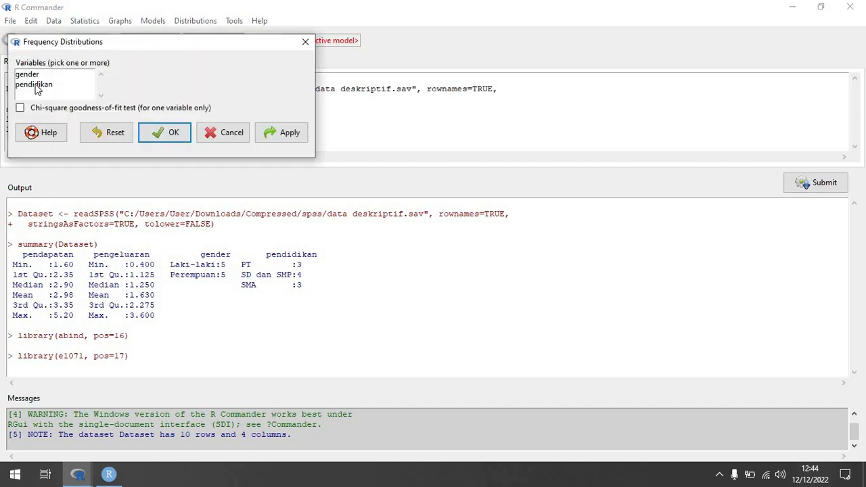
click(225, 134)
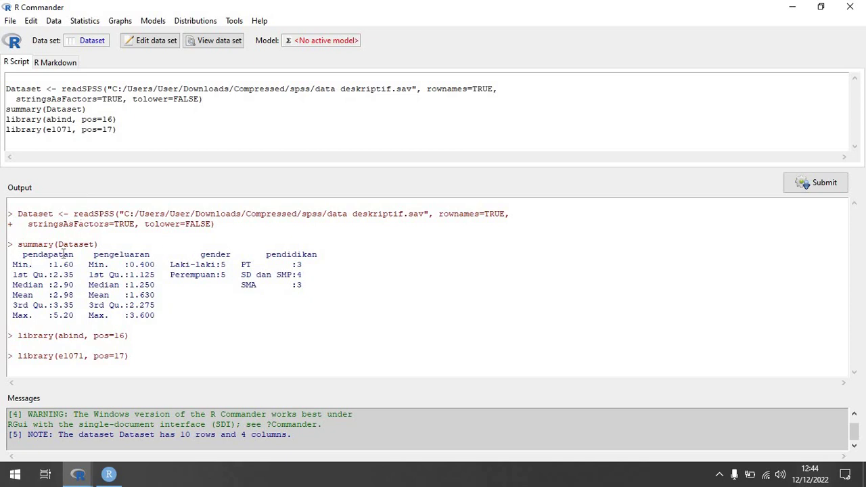
Start a numerical summary of the active data set and set it to summarize by the gender groups
click(80, 23)
mouse_move(101, 38)
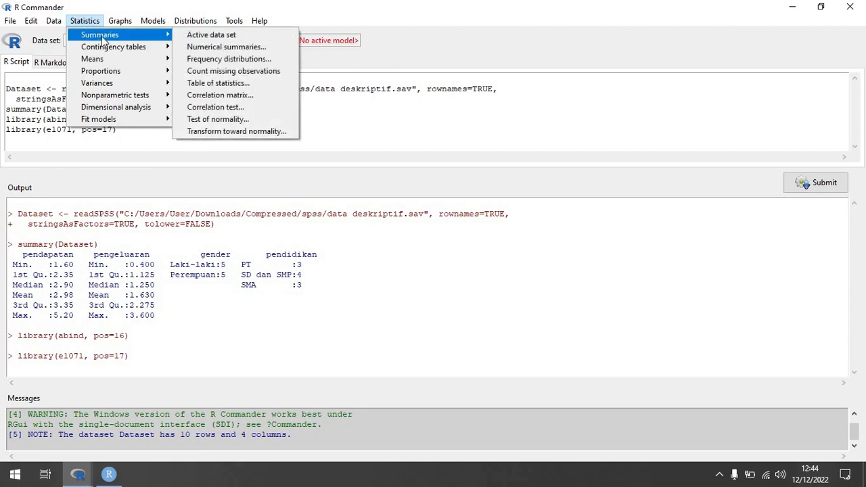
click(202, 48)
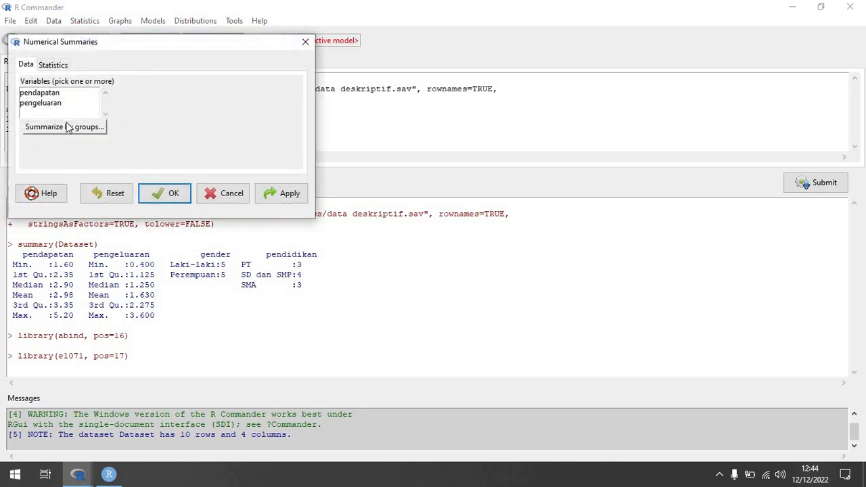
click(68, 129)
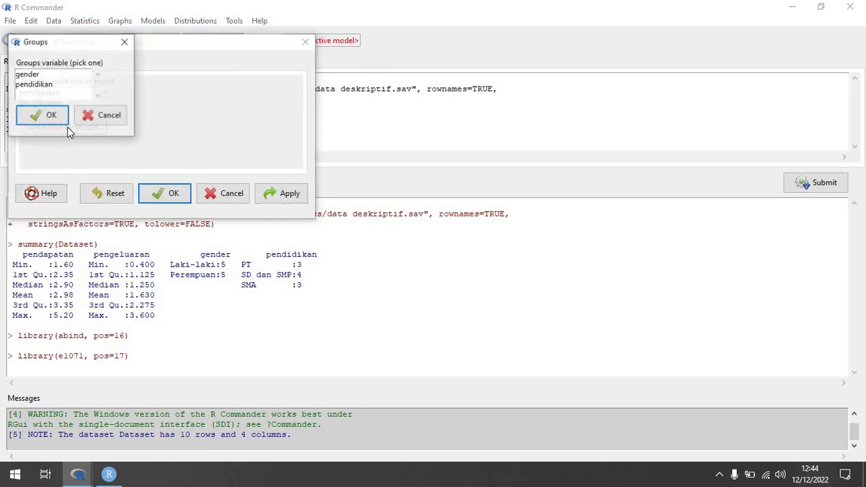
click(32, 75)
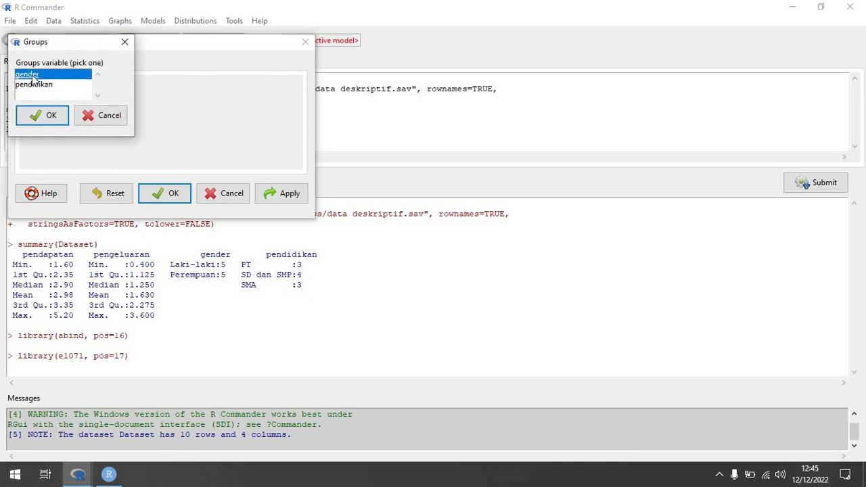
click(32, 84)
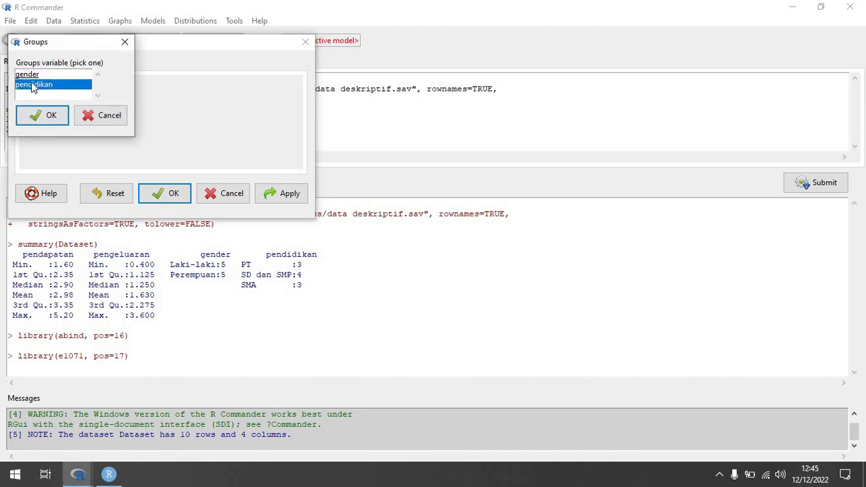
click(30, 74)
click(49, 117)
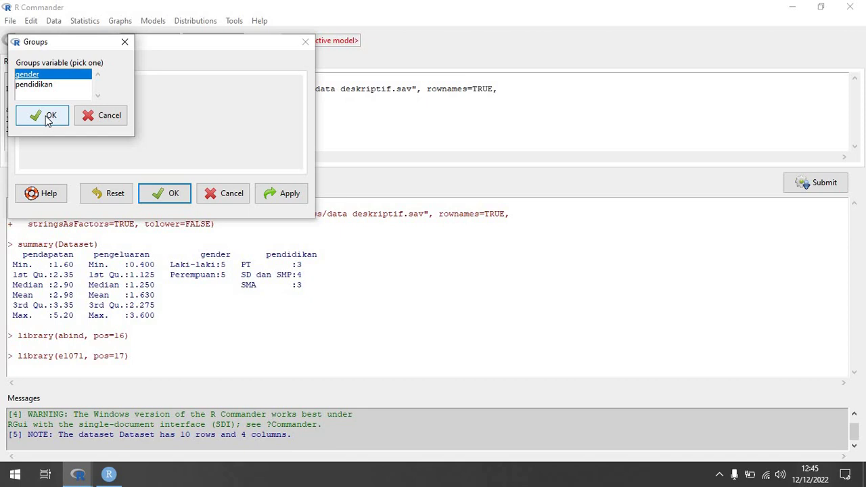
Compute the numerical summary of pendapatan grouped by gender, with the default statistics
click(269, 194)
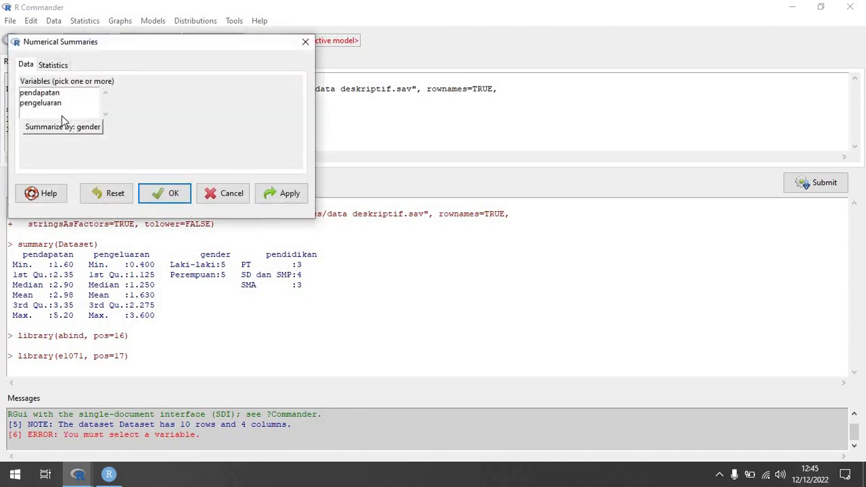
click(48, 93)
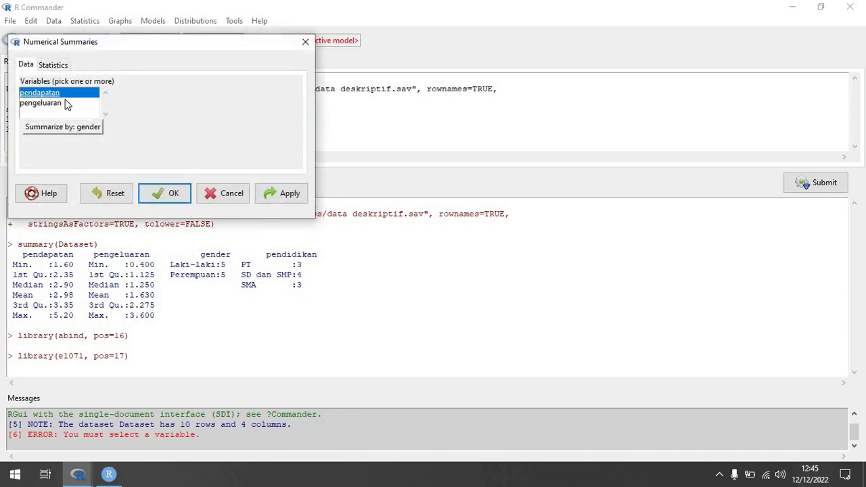
click(53, 68)
click(31, 64)
click(58, 133)
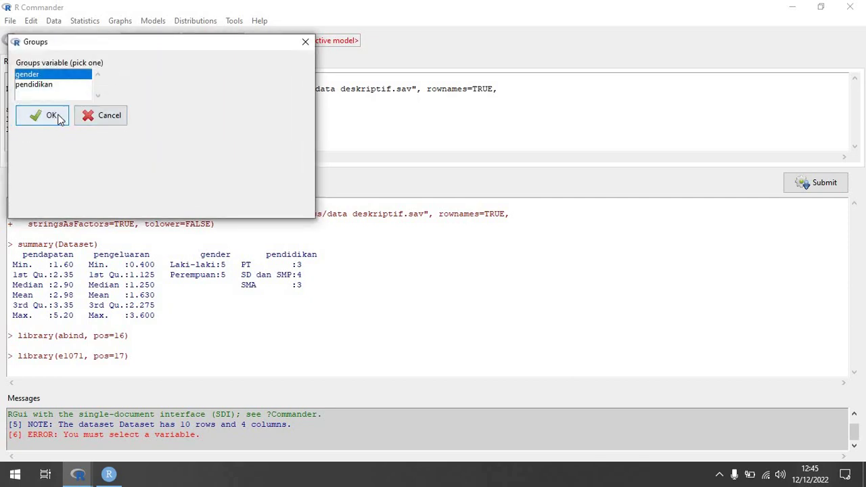
click(54, 115)
click(287, 195)
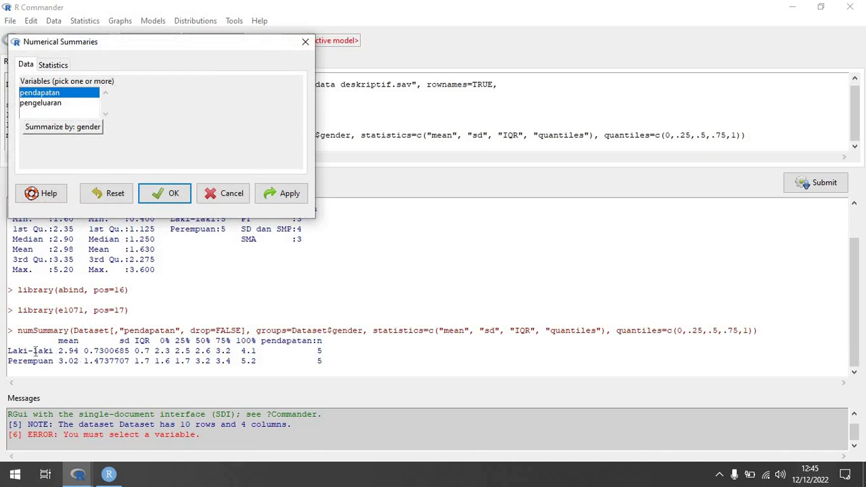
Compute the numerical summary of pengeluaran grouped by pendidikan, with the default statistics, and dismiss the dialog
click(44, 103)
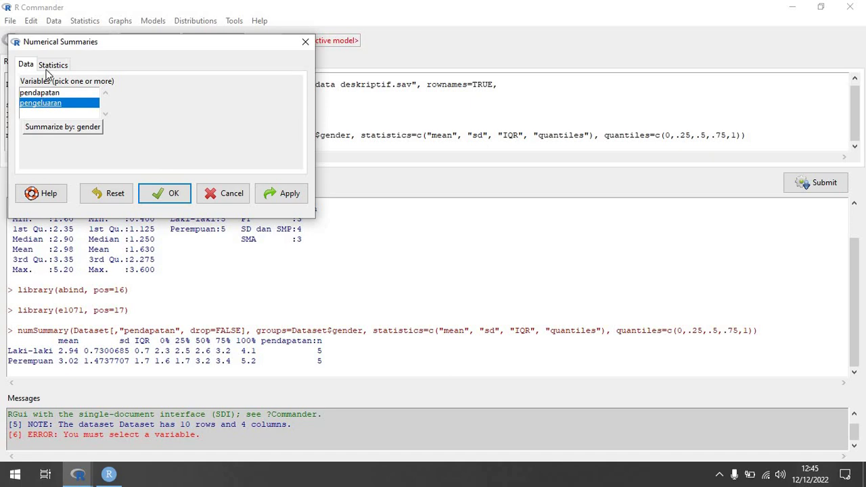
click(53, 65)
click(27, 65)
click(51, 130)
click(31, 82)
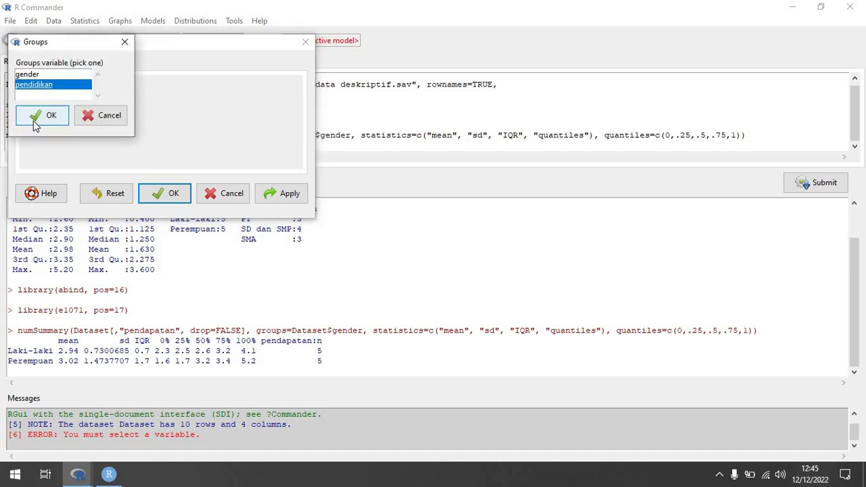
click(33, 119)
click(263, 203)
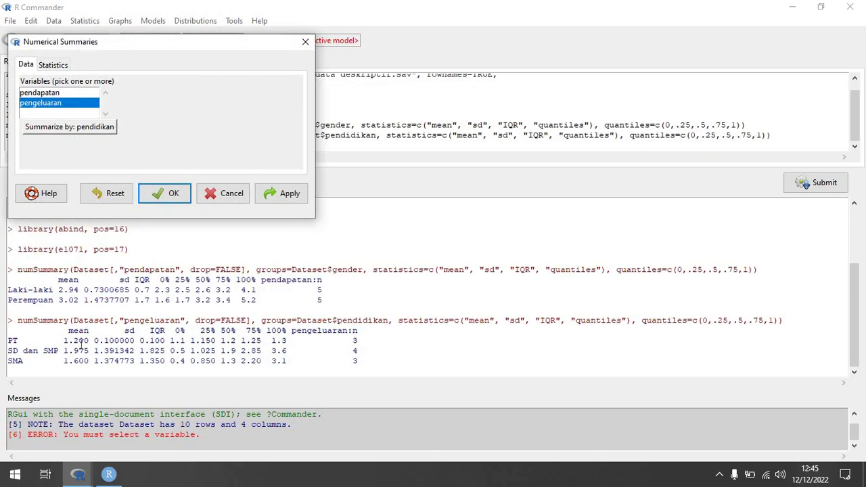
click(219, 194)
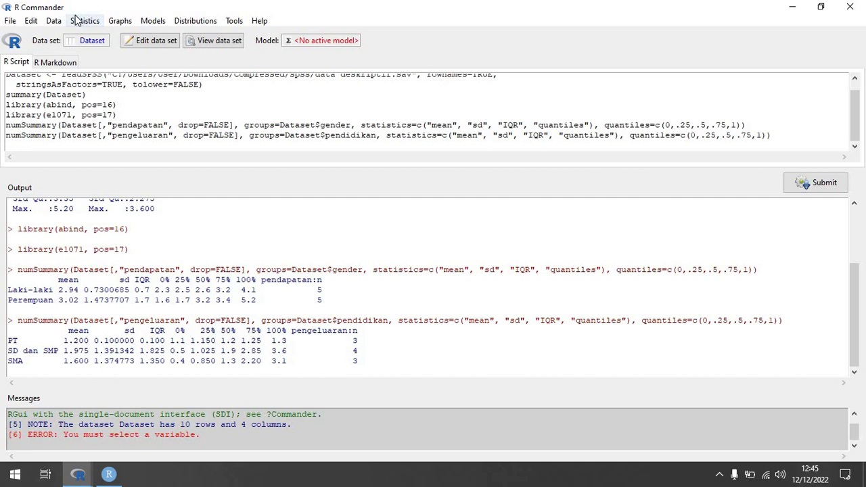
Try to run frequency distributions for gender and pendidikan together with the chi-square goodness-of-fit test enabled
click(54, 20)
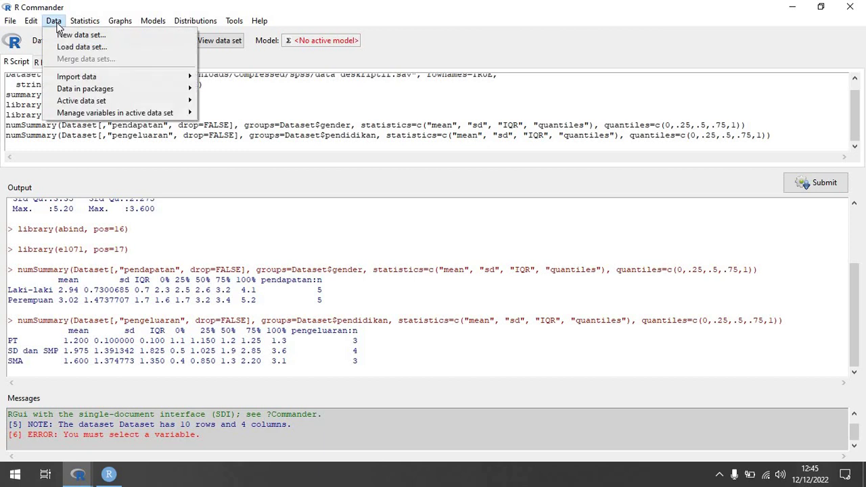
click(85, 21)
mouse_move(85, 39)
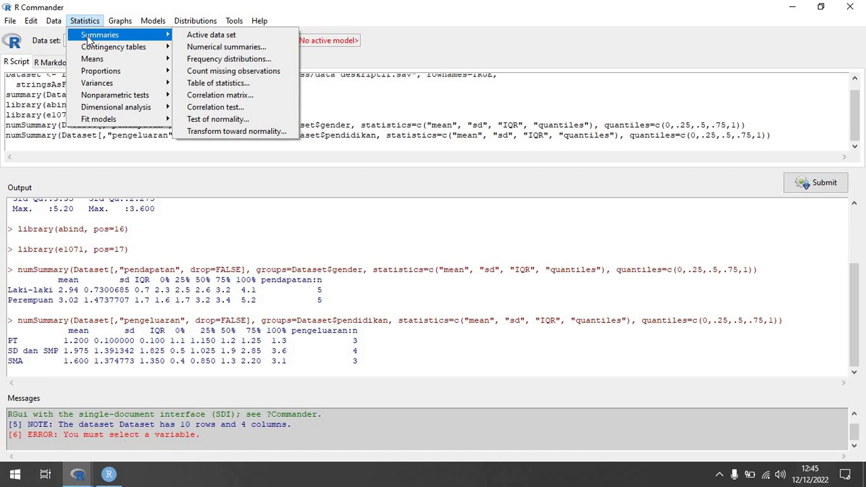
mouse_move(138, 43)
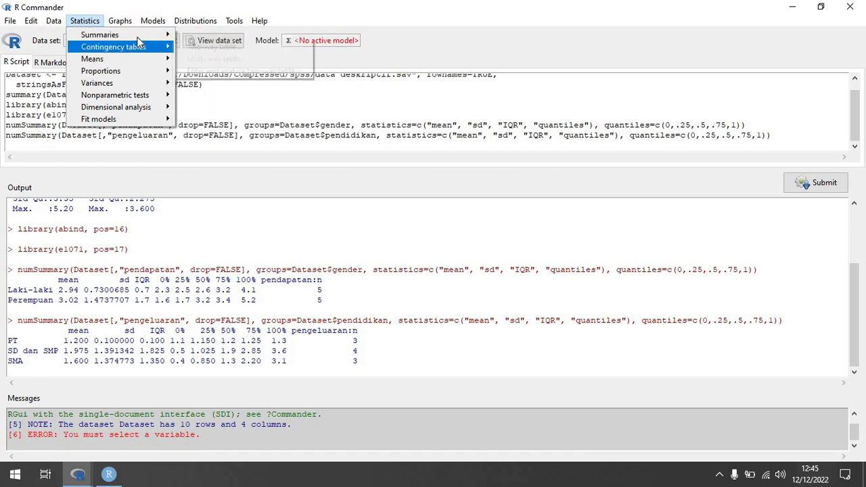
click(226, 59)
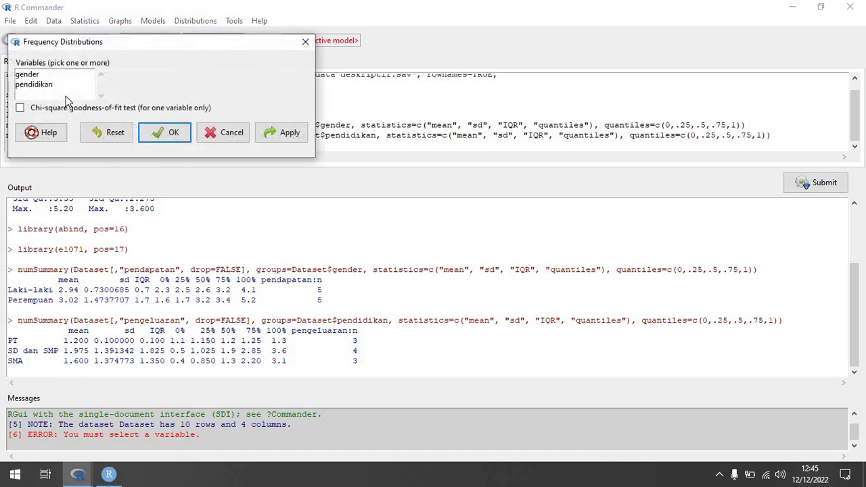
click(36, 77)
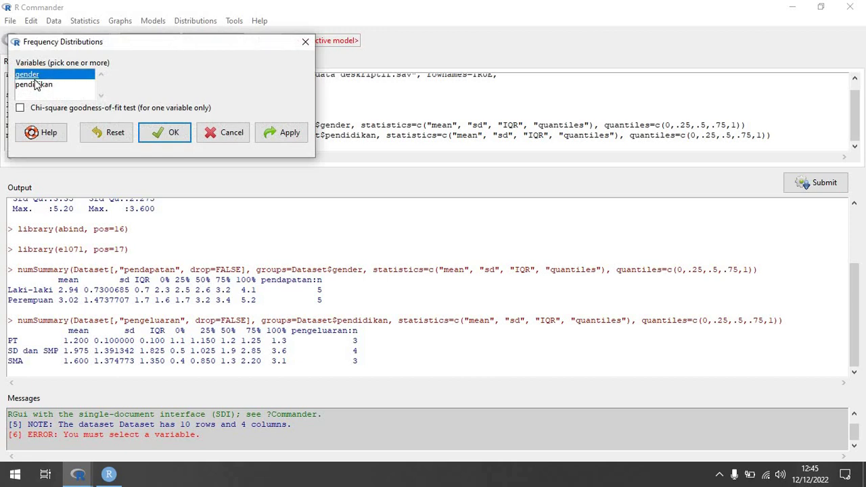
click(37, 84)
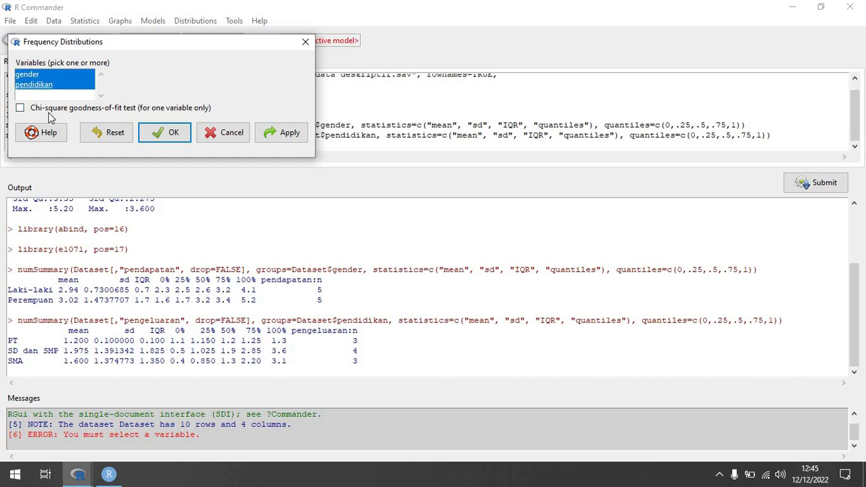
click(19, 108)
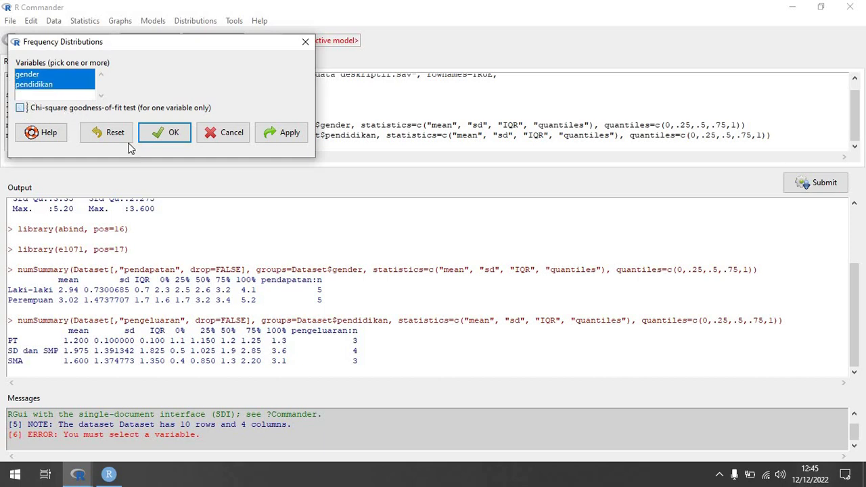
click(278, 134)
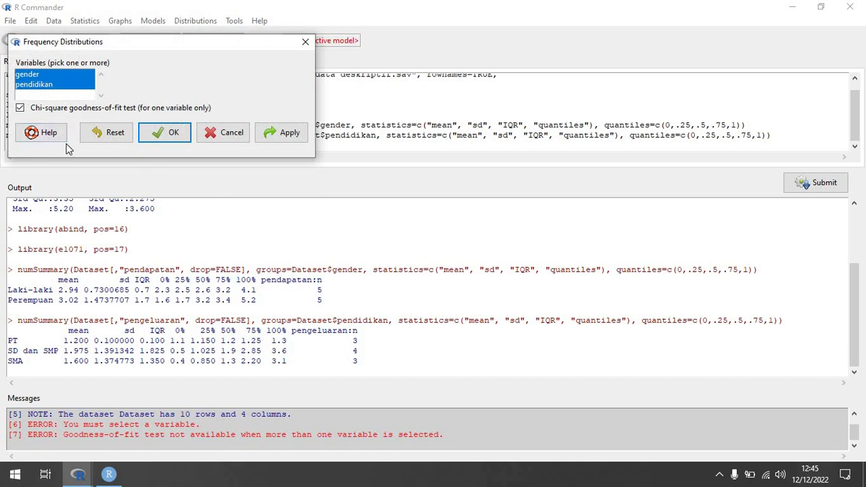
Run the frequency distribution for gender only, with a chi-square goodness-of-fit test using hypothesized probabilities 1/2 and 1/2, and dismiss the dialog
click(27, 84)
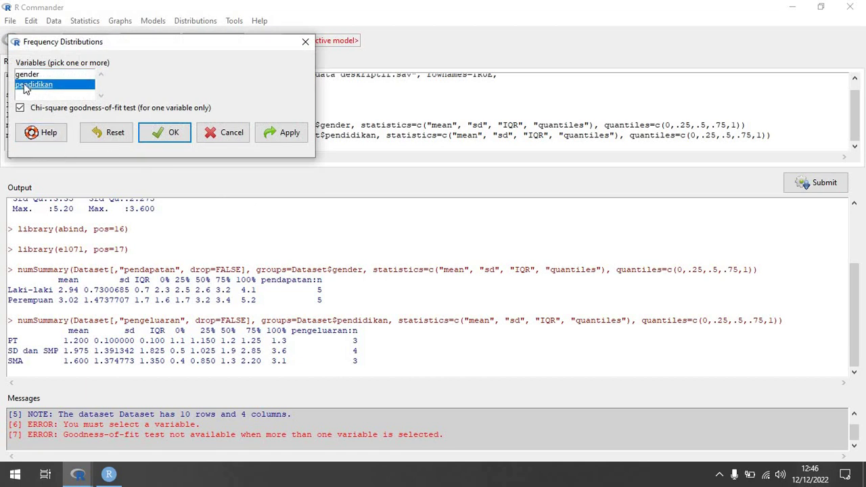
click(26, 75)
click(21, 108)
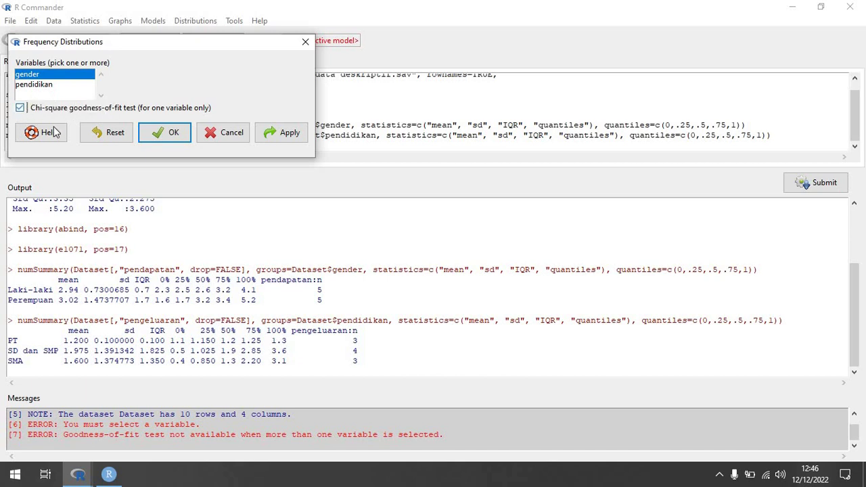
click(20, 108)
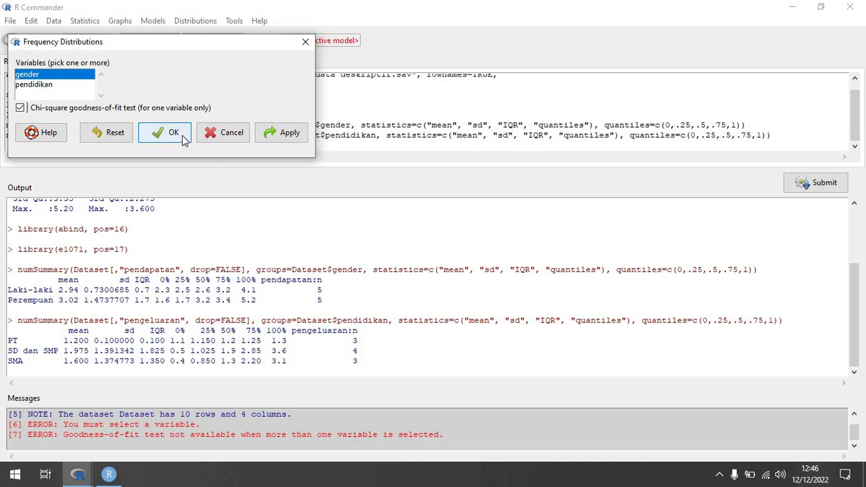
click(288, 136)
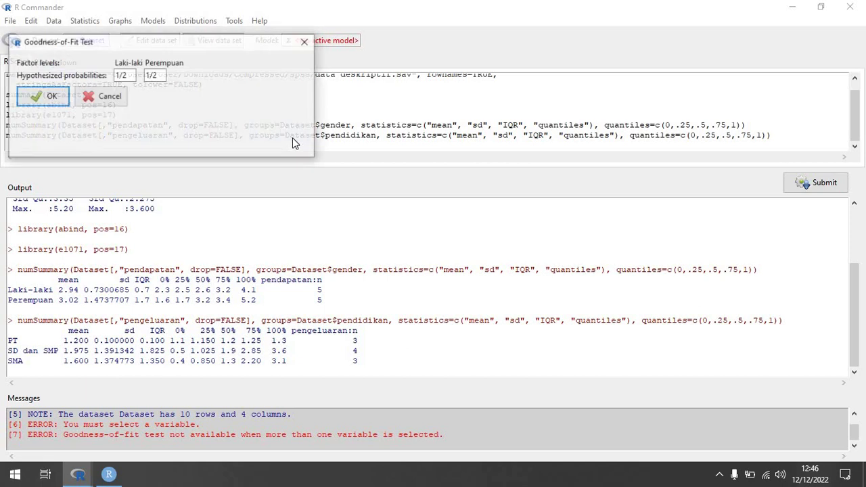
click(51, 97)
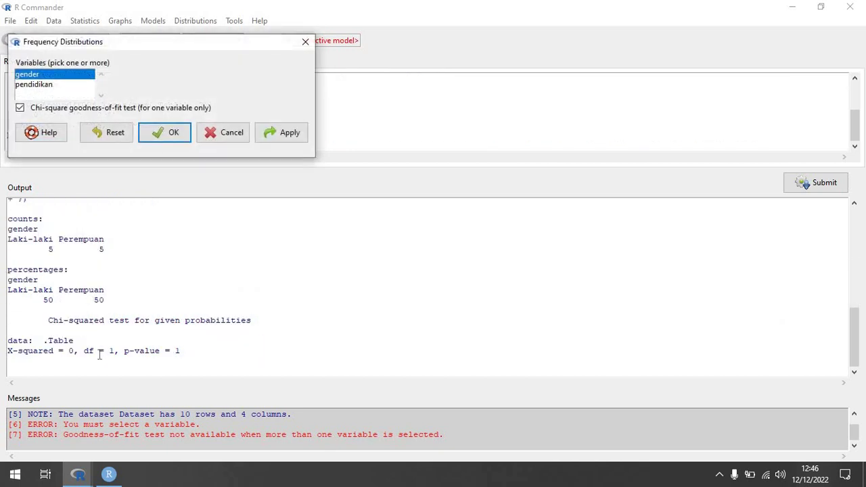
click(225, 133)
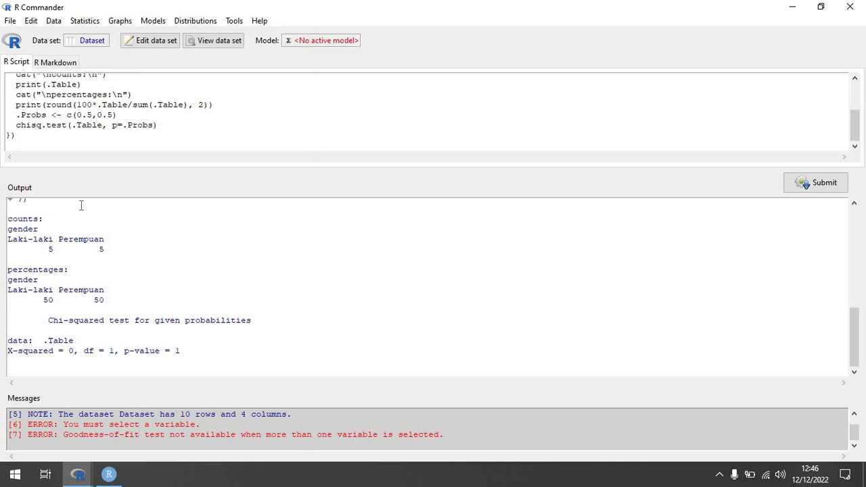
Produce a two-way table of gender by pendidikan with percentages of total, the chi-square test of independence and expected frequencies
click(77, 23)
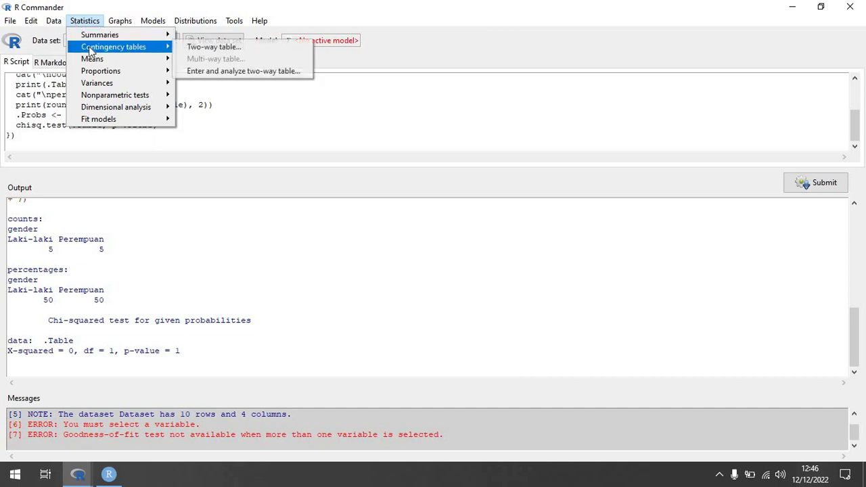
click(211, 51)
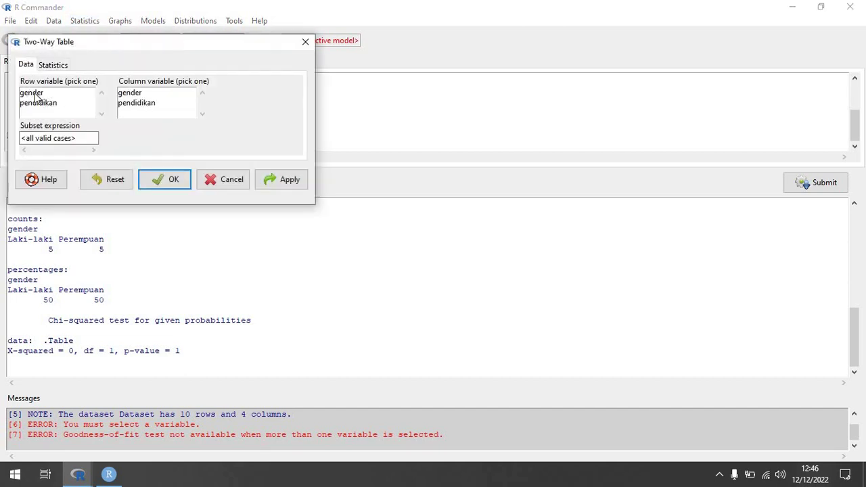
click(143, 102)
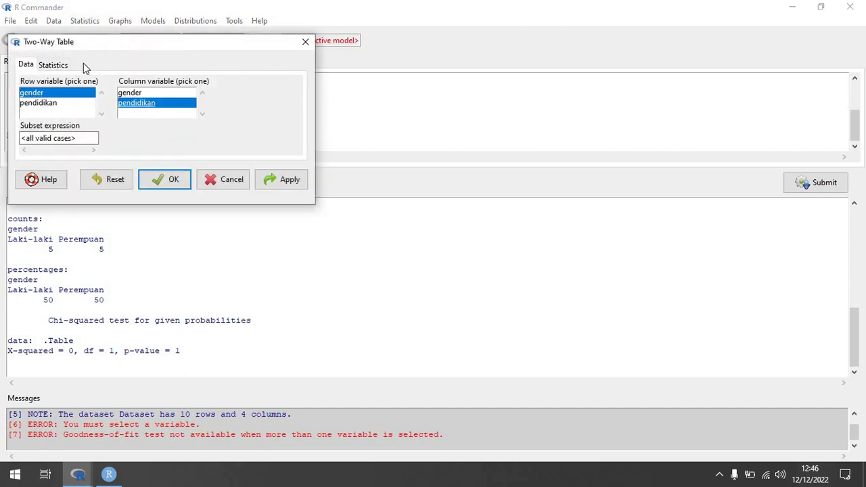
click(59, 65)
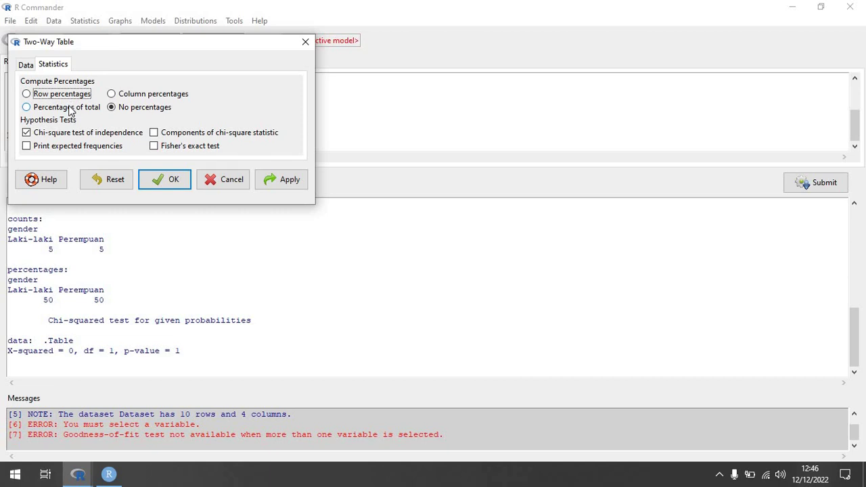
click(69, 108)
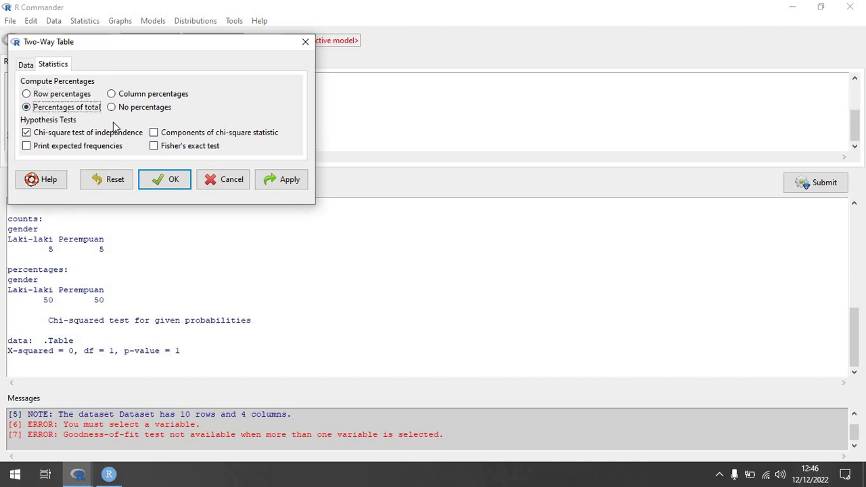
click(85, 148)
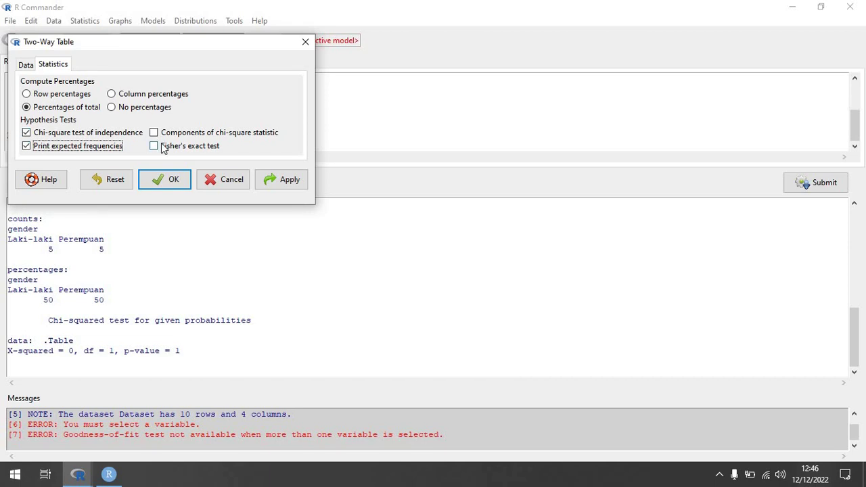
click(281, 180)
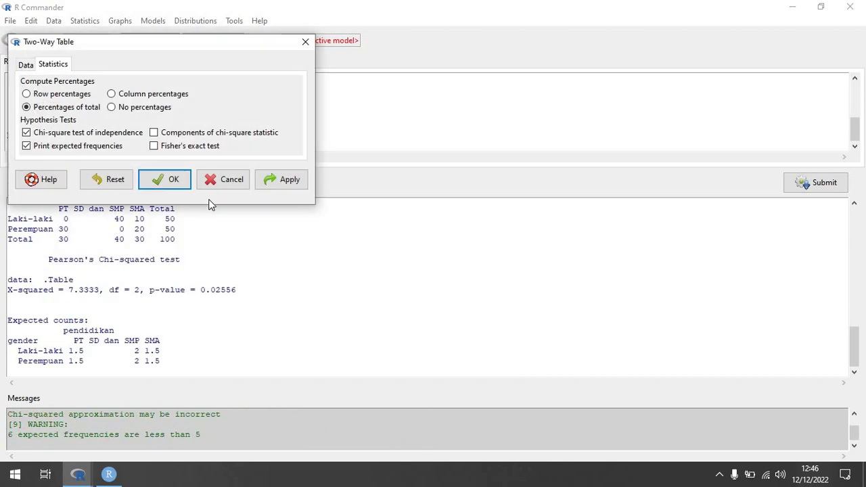
Draw an ungrouped boxplot of pendapatan and switch to RGui to view the plot
click(227, 179)
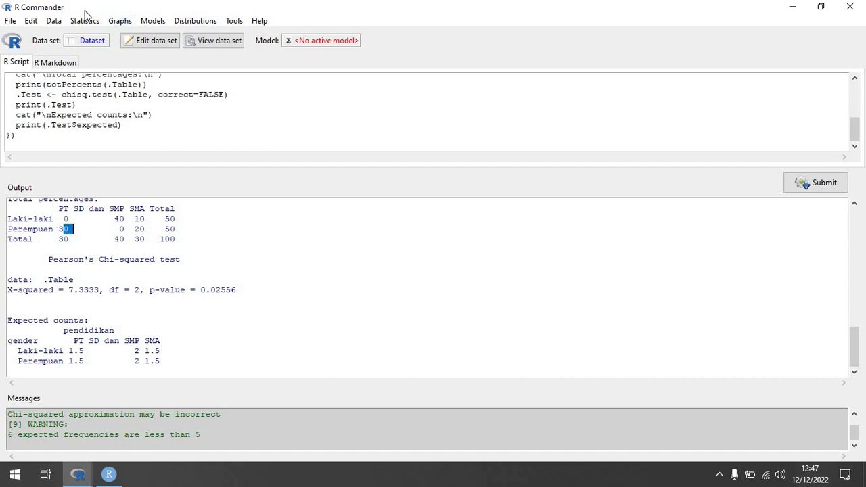
click(120, 21)
mouse_move(153, 22)
mouse_move(124, 23)
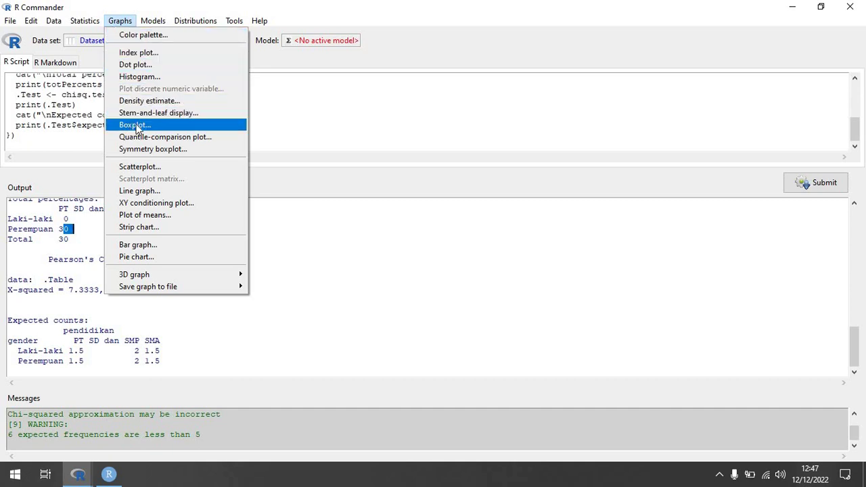
click(123, 126)
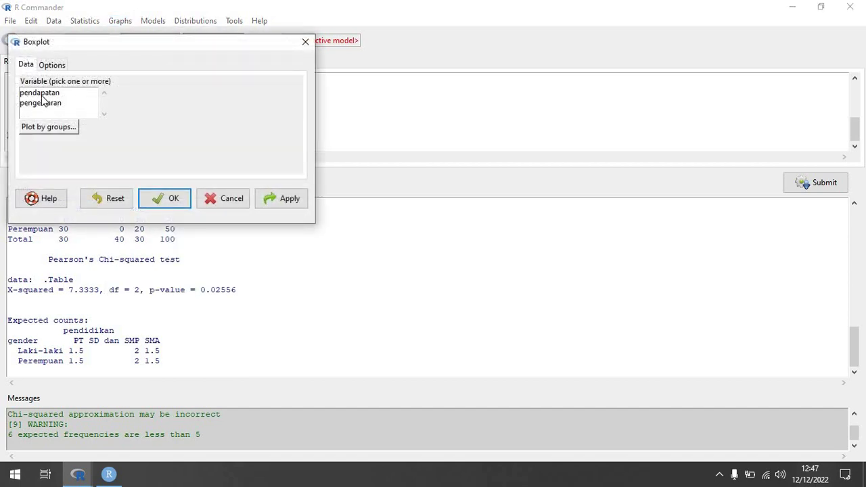
click(42, 95)
click(281, 198)
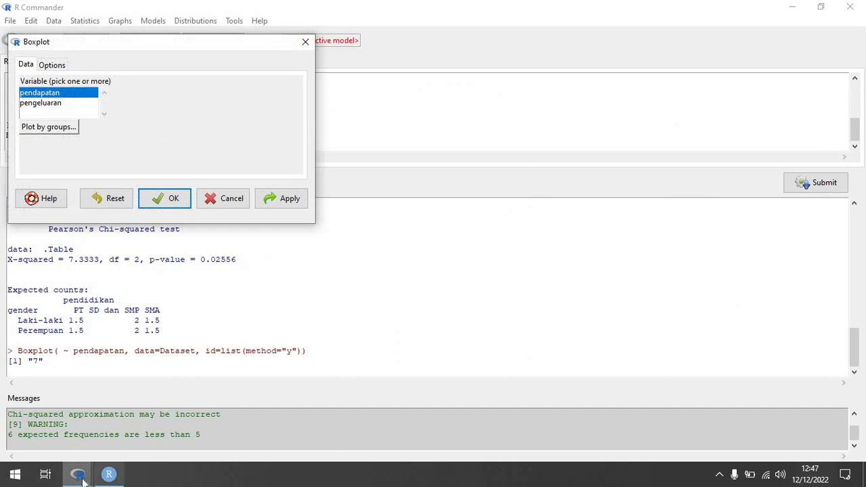
mouse_move(108, 473)
click(108, 436)
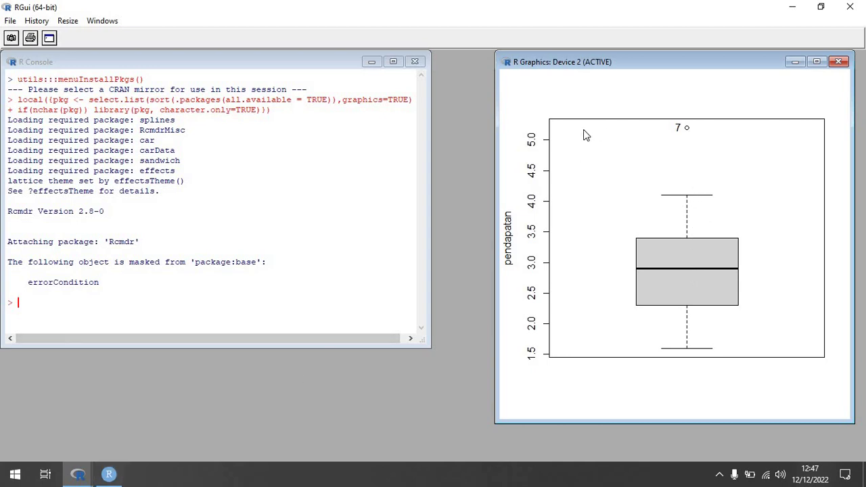
Return to R Commander, draw the pendapatan boxplot grouped by gender, and view it in RGui
click(79, 474)
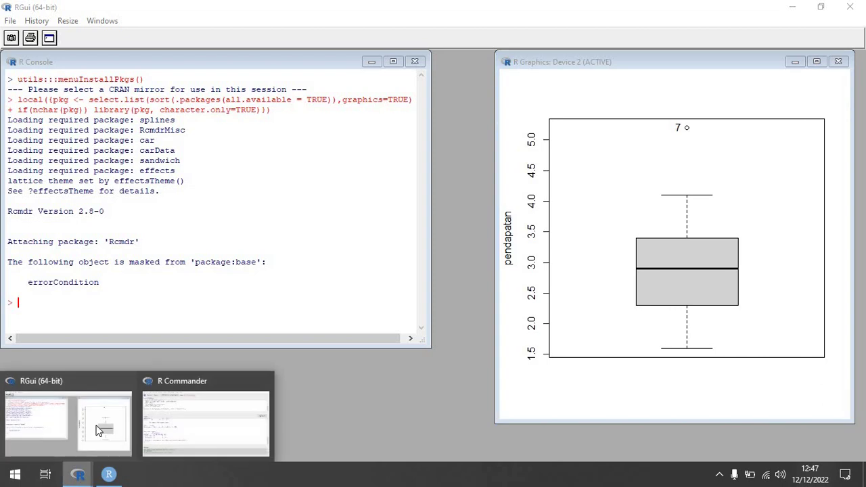
click(48, 419)
mouse_move(78, 475)
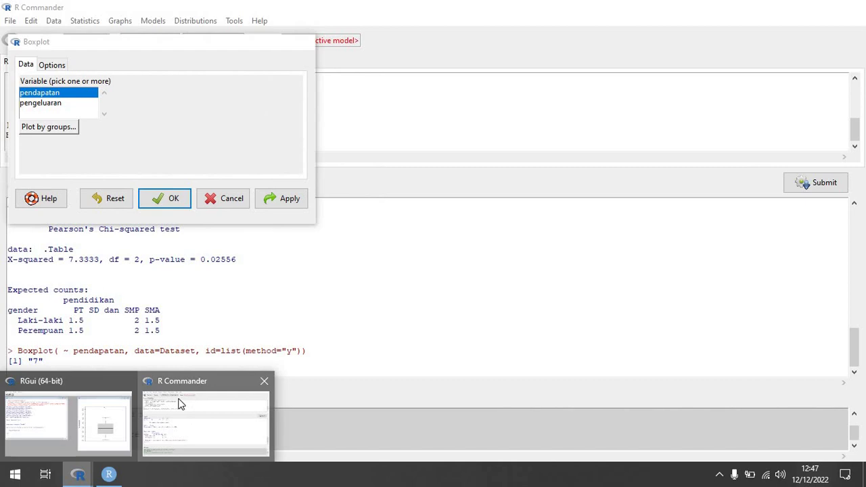
click(181, 404)
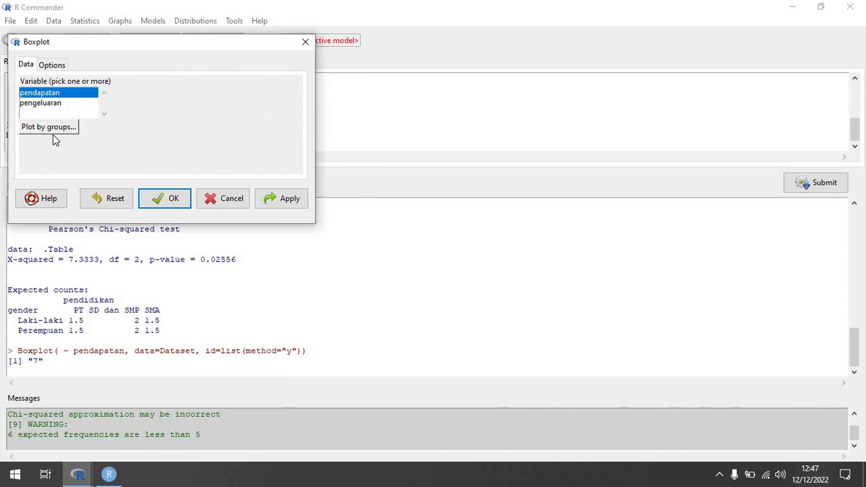
click(53, 129)
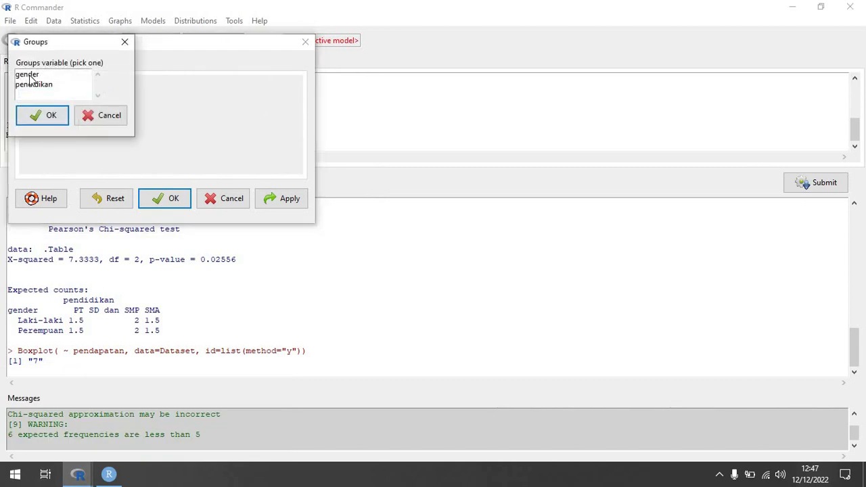
click(30, 76)
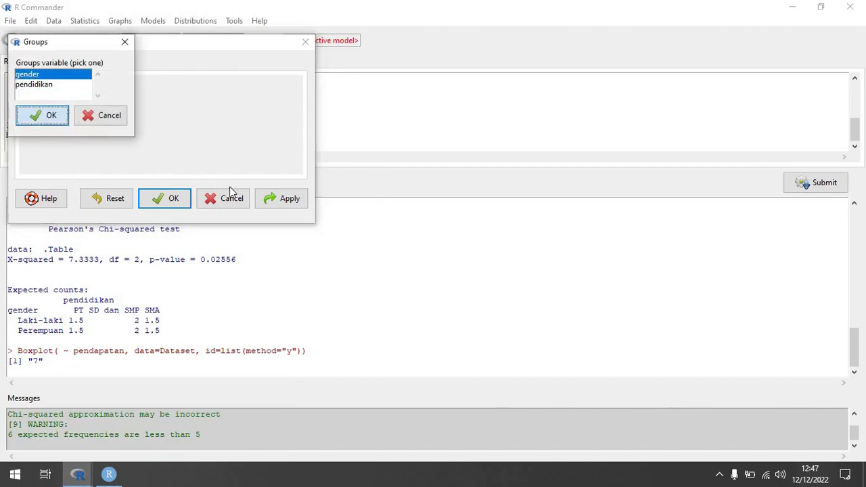
key(Return)
click(283, 199)
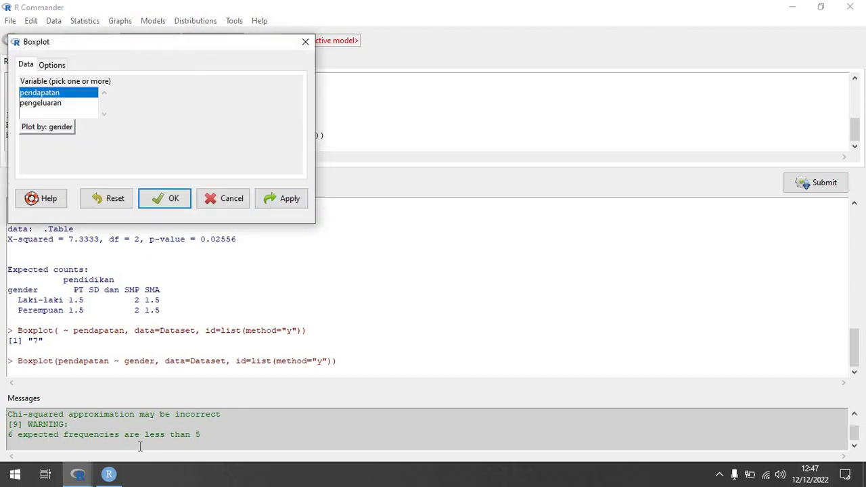
click(282, 200)
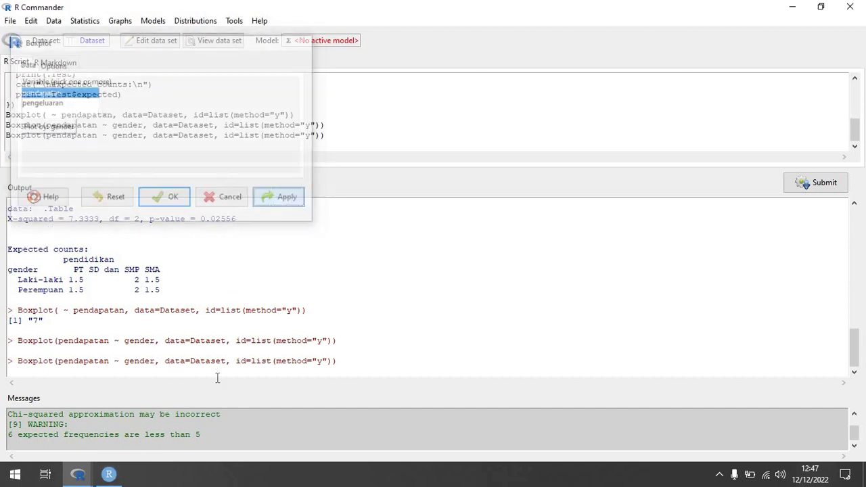
mouse_move(108, 476)
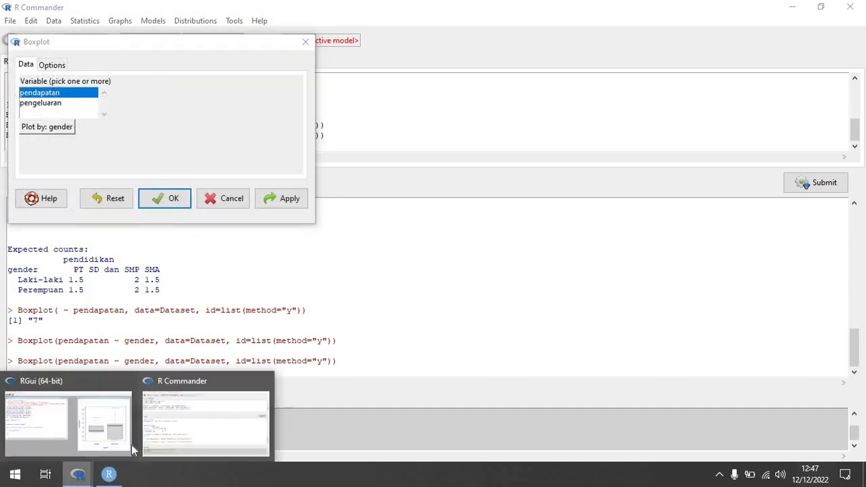
click(113, 441)
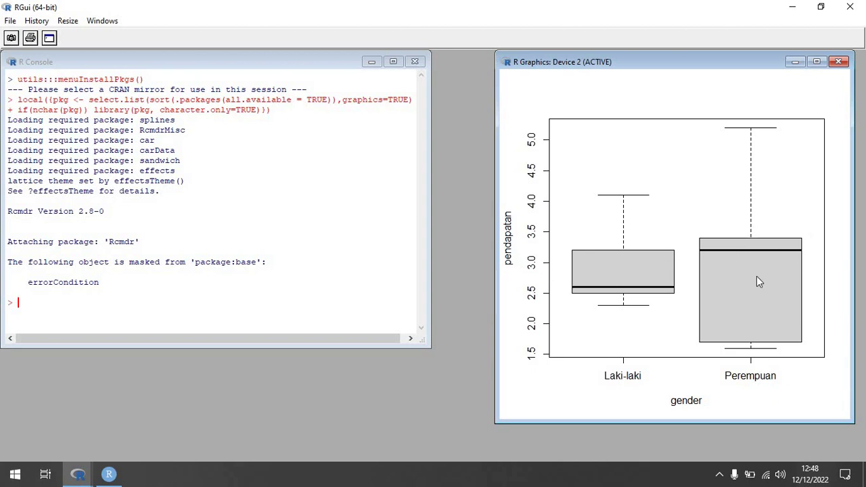
Switch back to R Commander and dismiss the Boxplot dialog
click(108, 474)
mouse_move(78, 474)
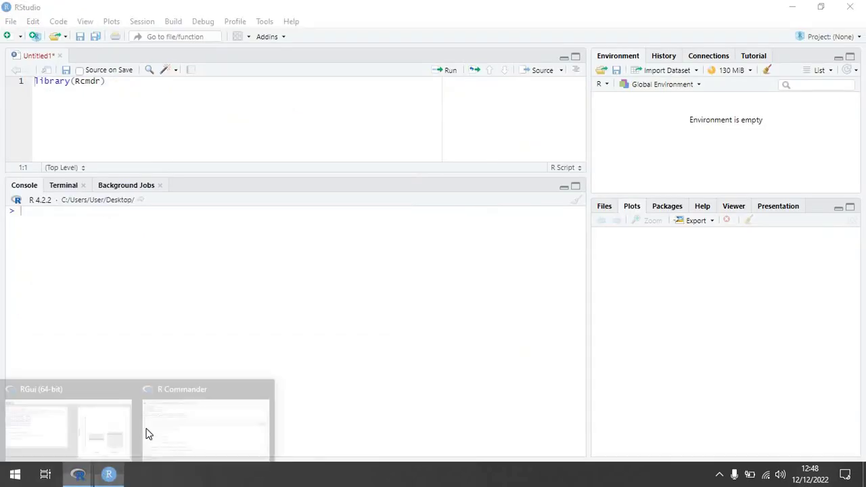
click(116, 394)
click(222, 198)
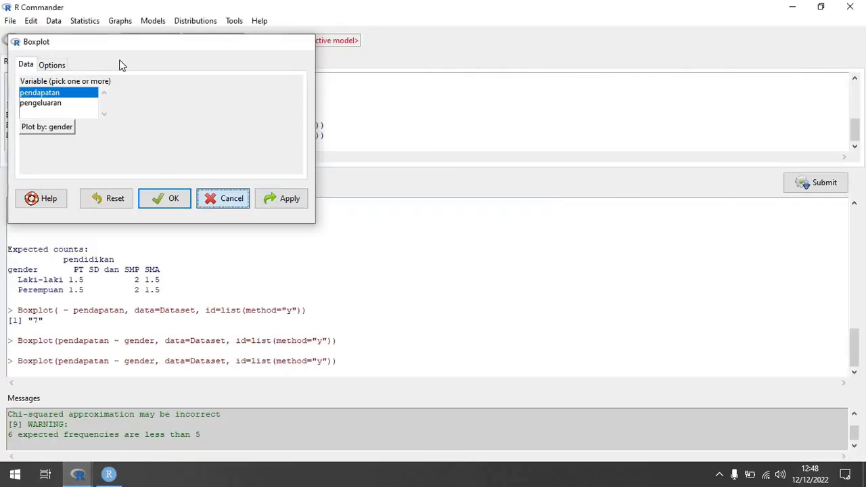
Draw a scatterplot with pendapatan as x-variable and pengeluaran as y-variable, using default options, and view it in RGui
click(120, 20)
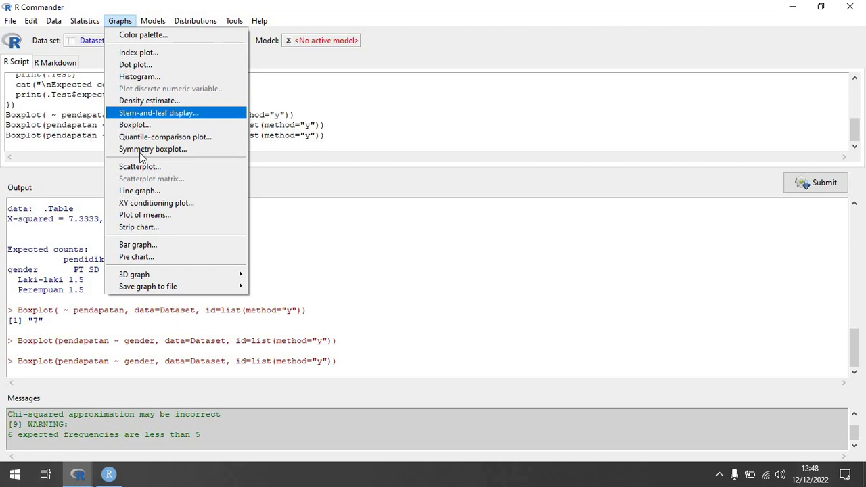
click(142, 169)
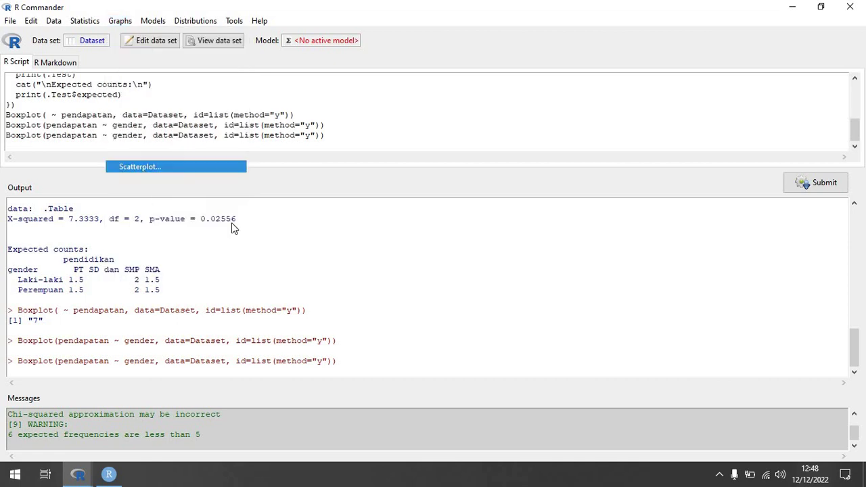
click(52, 110)
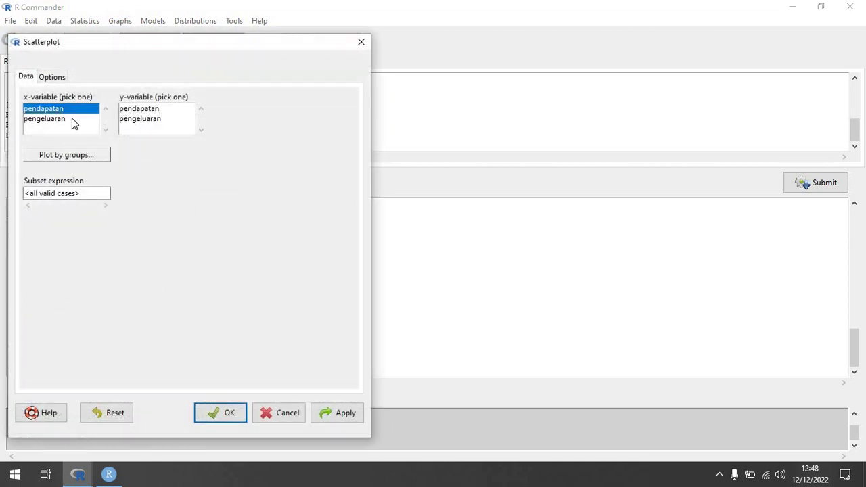
click(139, 119)
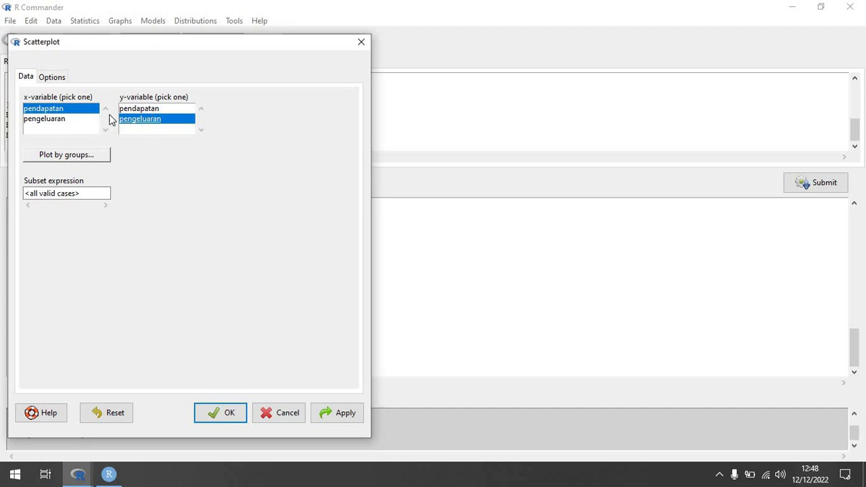
click(53, 77)
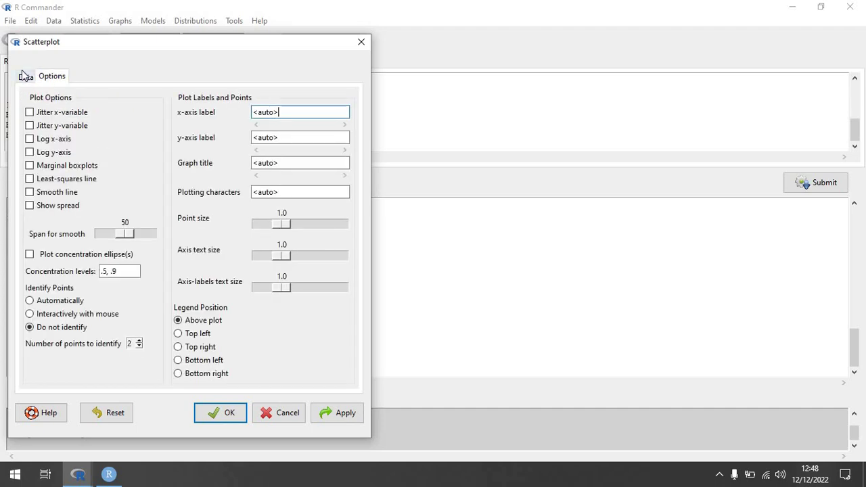
click(23, 75)
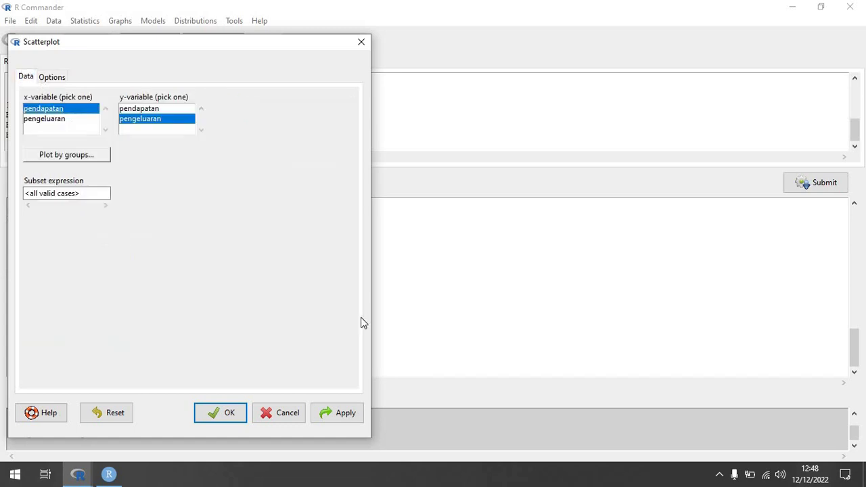
click(342, 413)
click(108, 474)
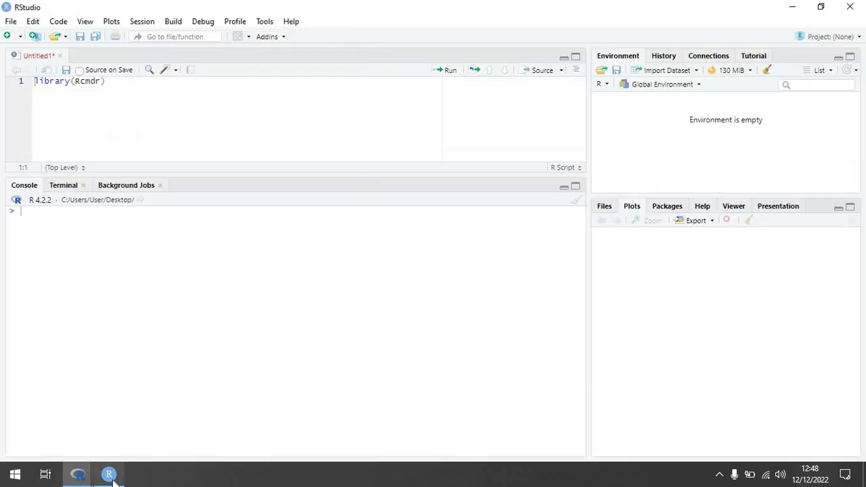
mouse_move(79, 482)
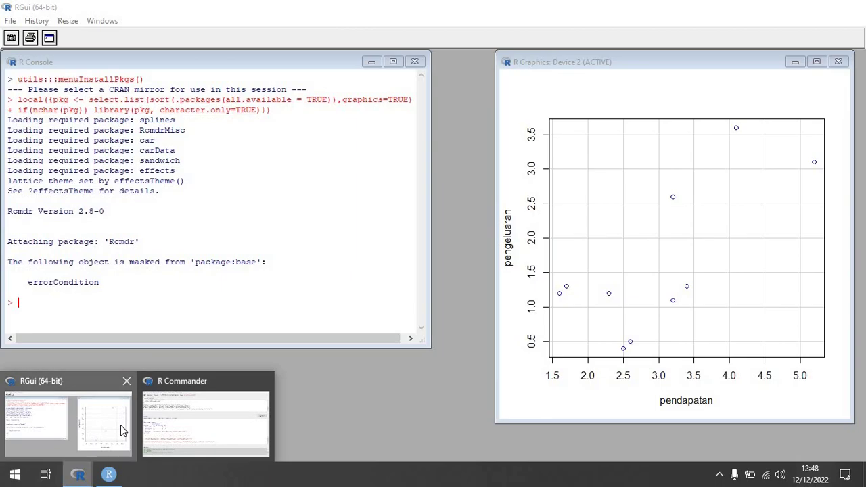
click(120, 425)
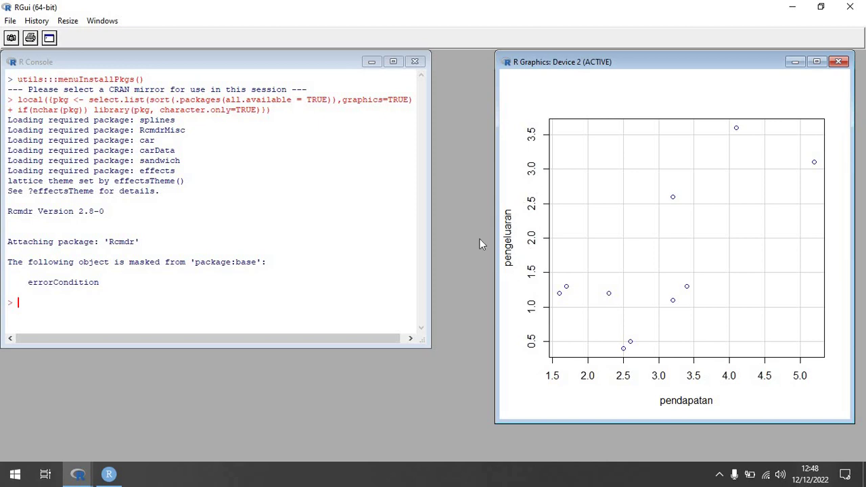
Return to R Commander, redraw the scatterplot of pengeluaran against pendapatan grouped by gender, and view it in RGui
click(77, 474)
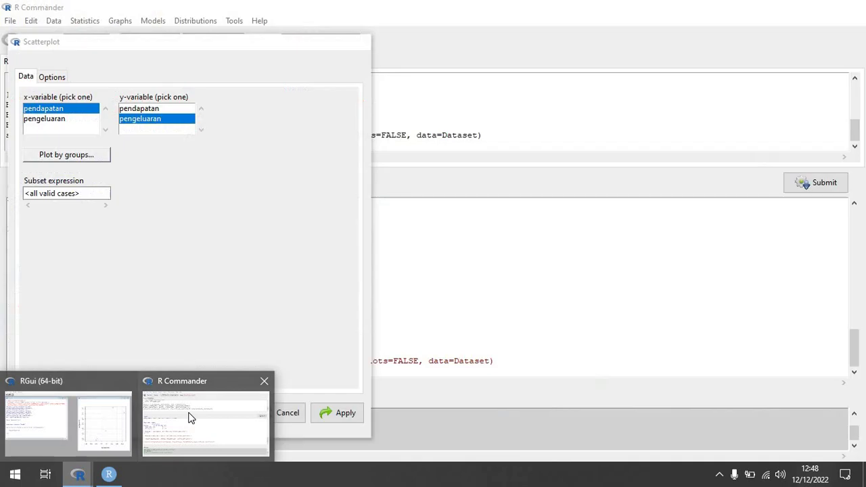
click(189, 415)
click(74, 157)
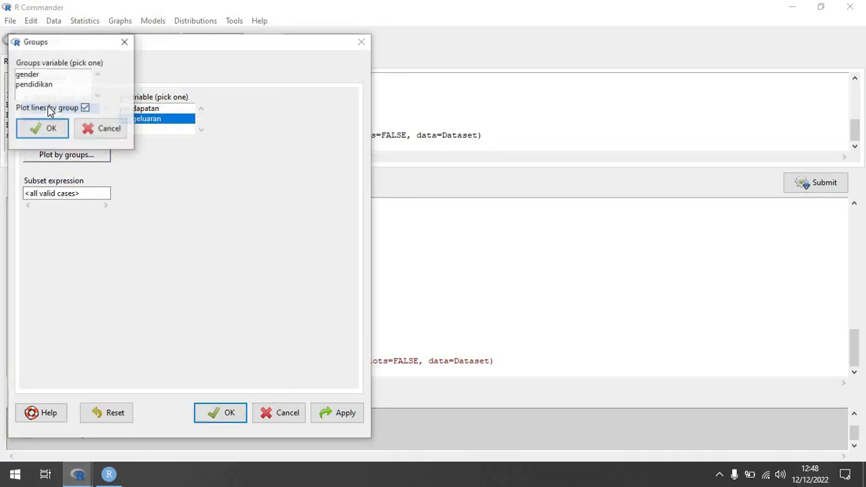
click(31, 74)
click(49, 126)
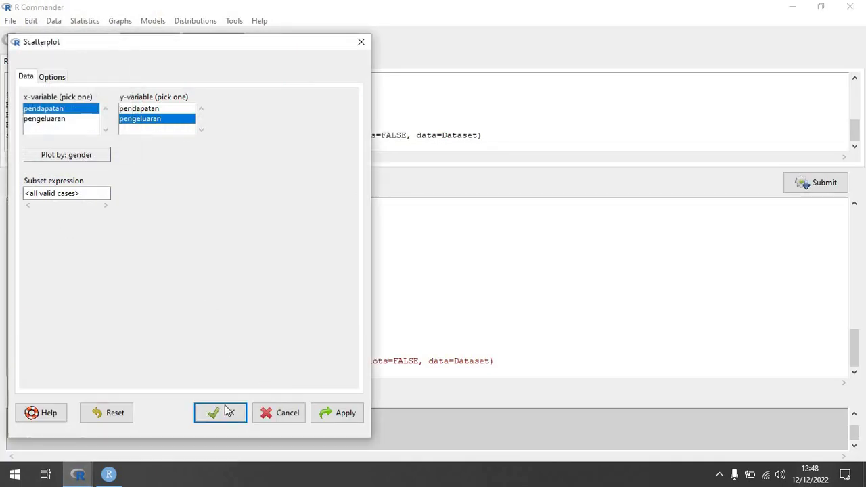
click(336, 413)
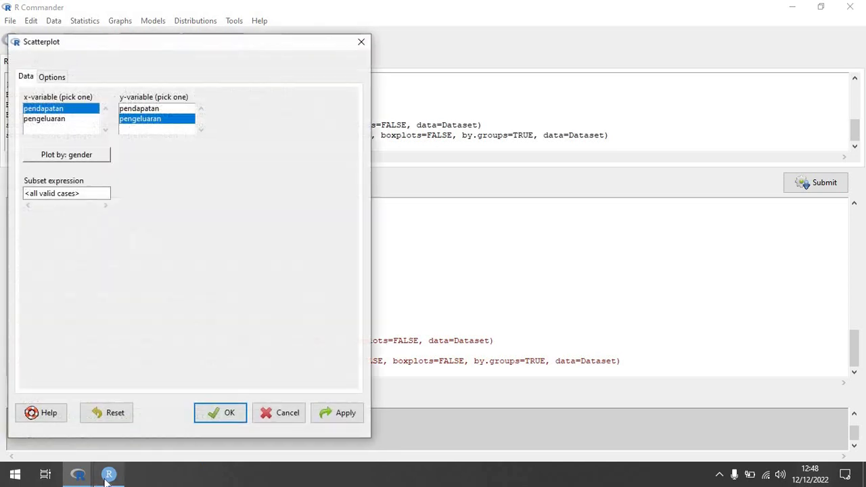
mouse_move(129, 443)
click(91, 427)
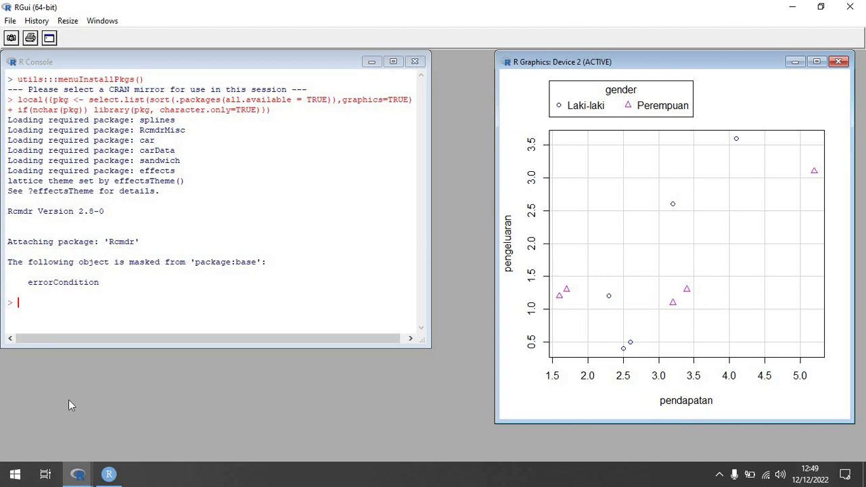
Switch back to R Commander and dismiss the Scatterplot dialog
click(109, 475)
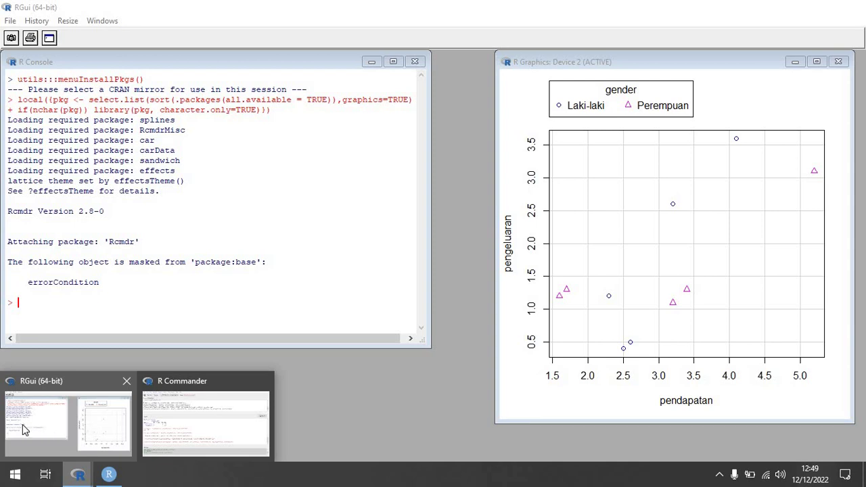
click(172, 420)
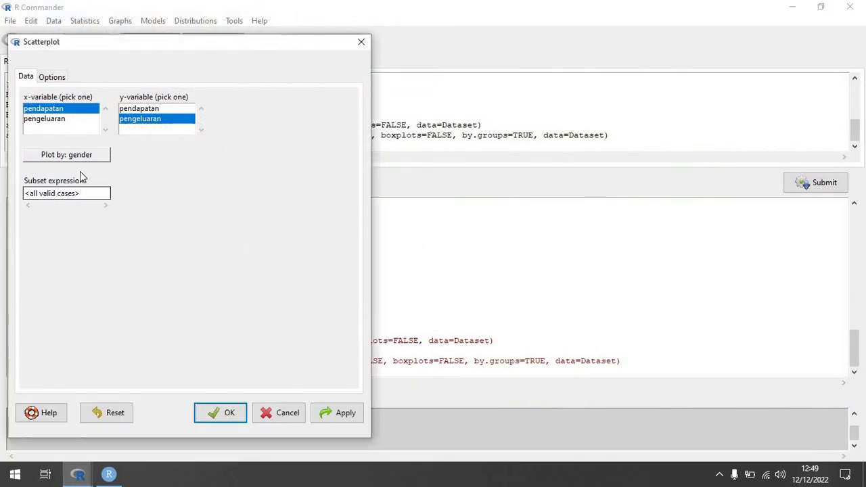
click(285, 414)
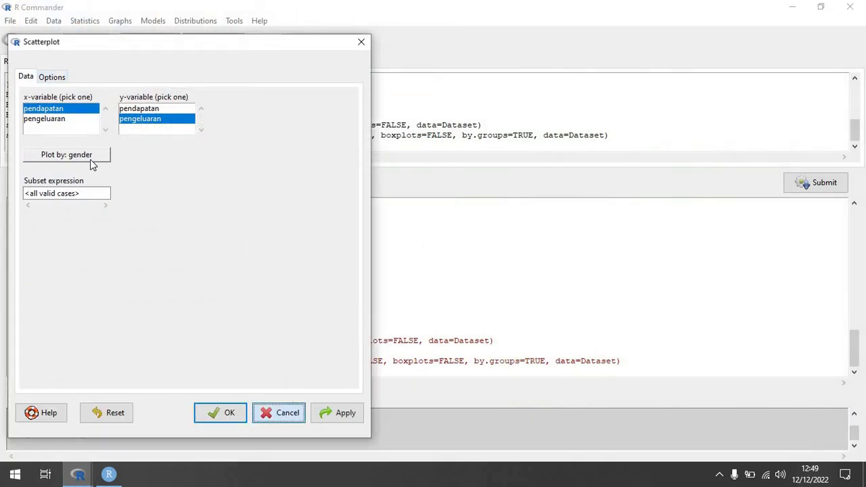
click(85, 23)
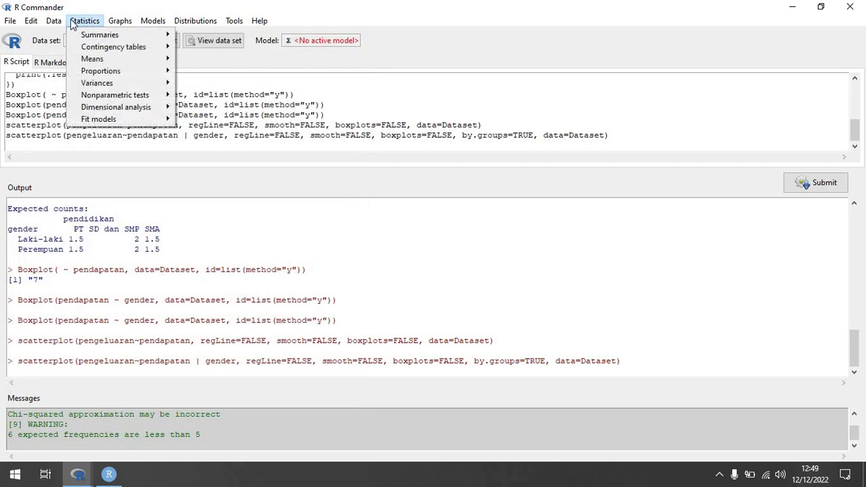
mouse_move(119, 22)
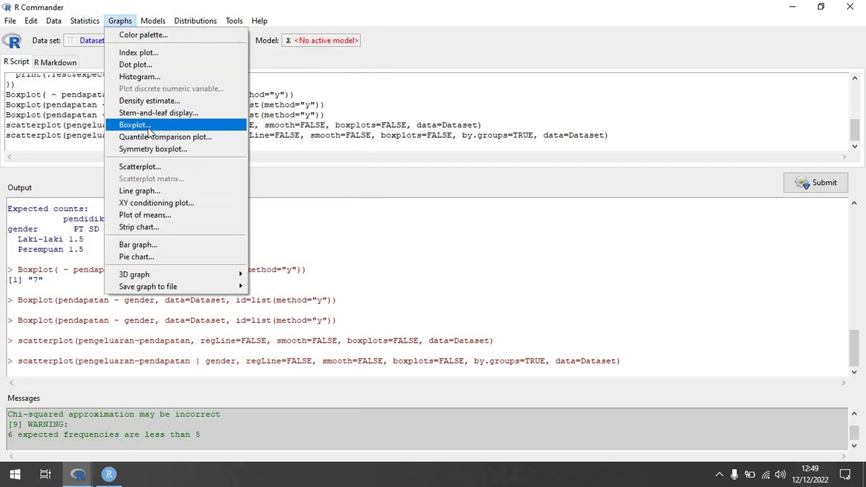
Draw a pie chart of gender with default colors and percentage labels, and view it in RGui
click(135, 256)
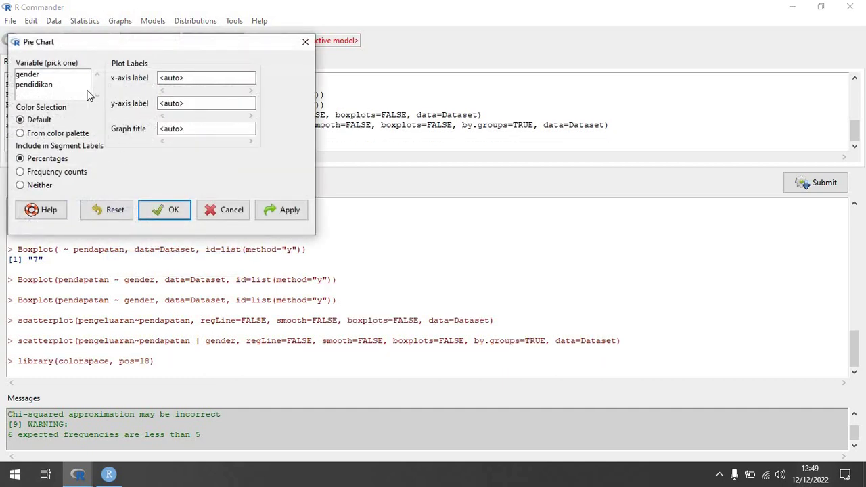
click(38, 80)
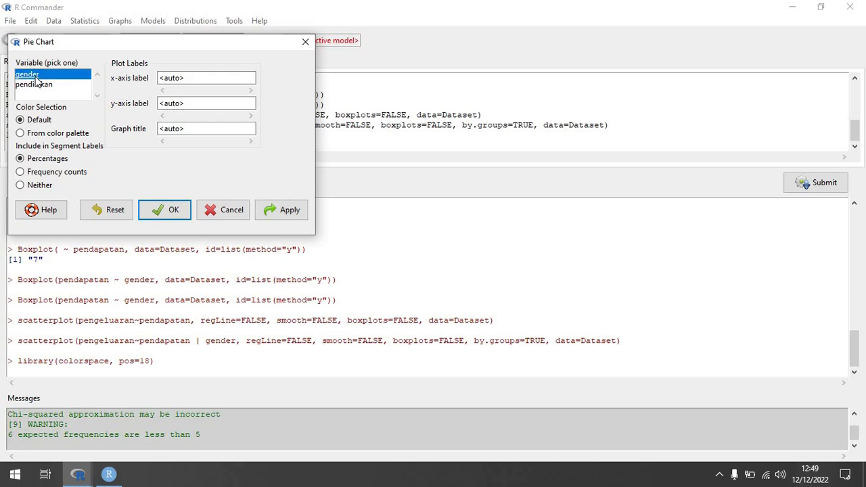
click(281, 217)
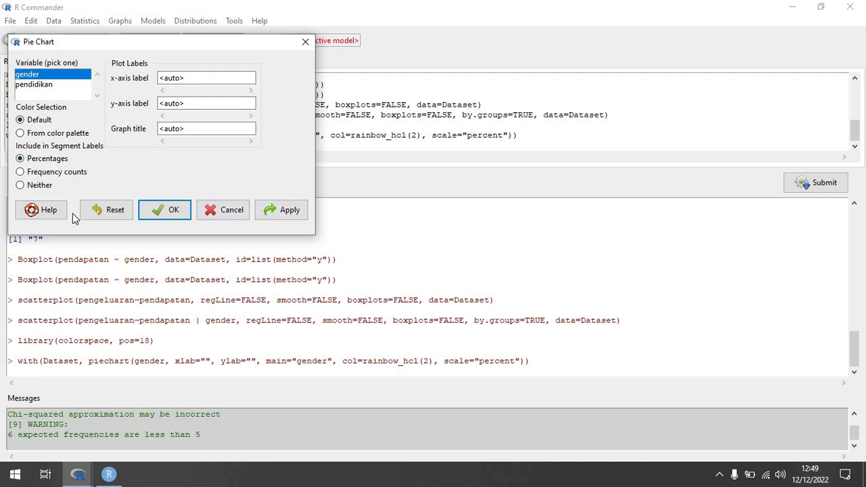
click(80, 476)
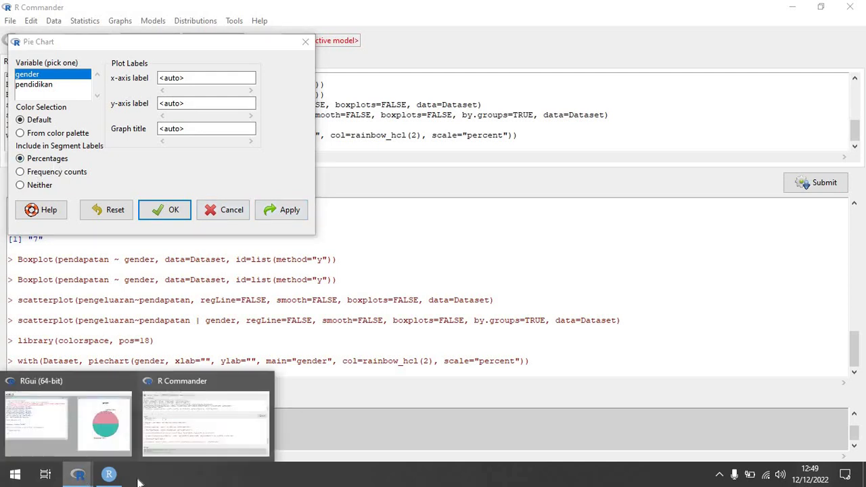
click(91, 477)
click(67, 416)
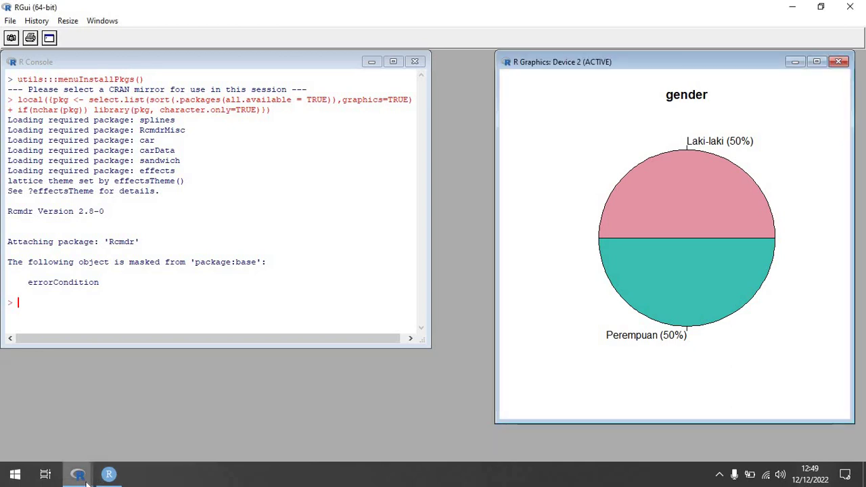
Switch back to R Commander and dismiss the Pie Chart dialog
mouse_move(77, 474)
click(210, 416)
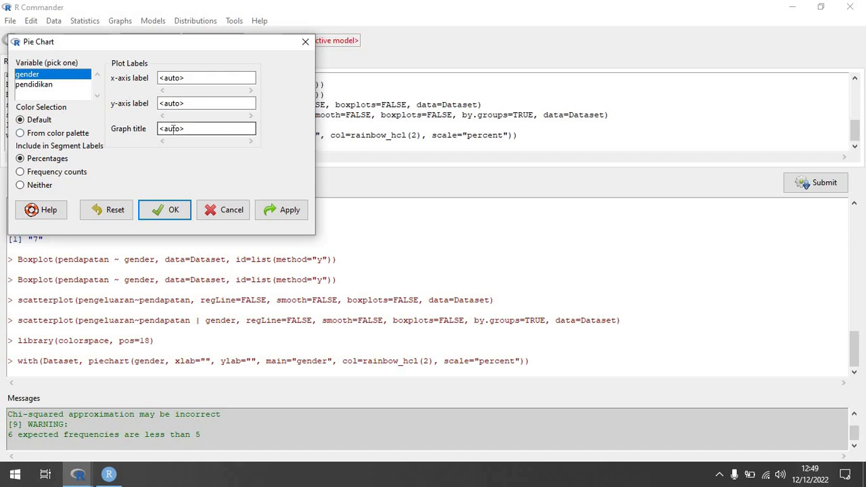
click(69, 138)
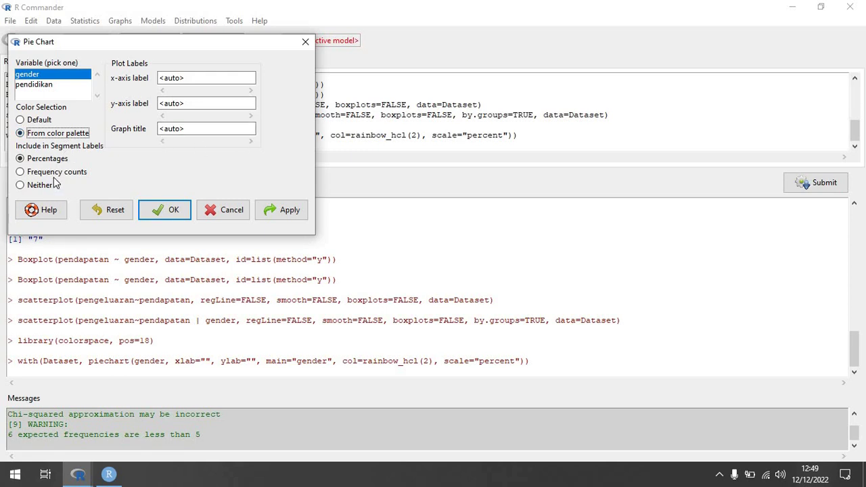
click(305, 43)
Draw a bar graph of gender with default options and view it in RGui
click(84, 21)
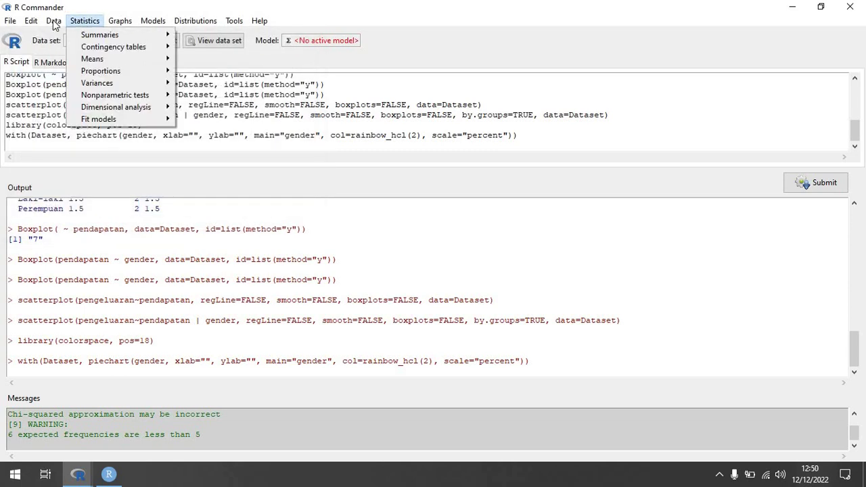
click(77, 21)
click(54, 21)
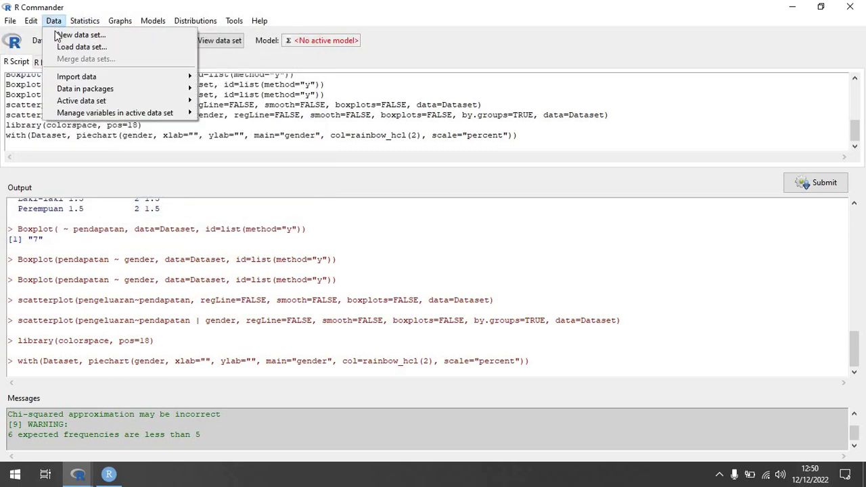
mouse_move(82, 26)
mouse_move(120, 27)
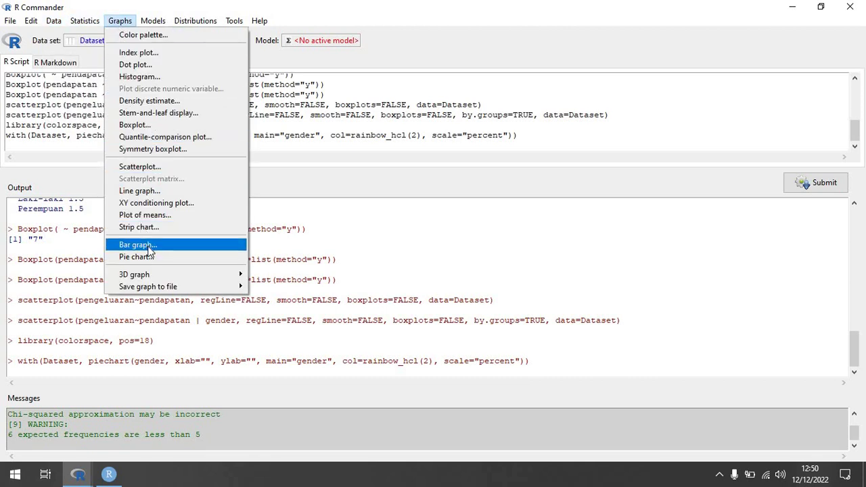
click(138, 244)
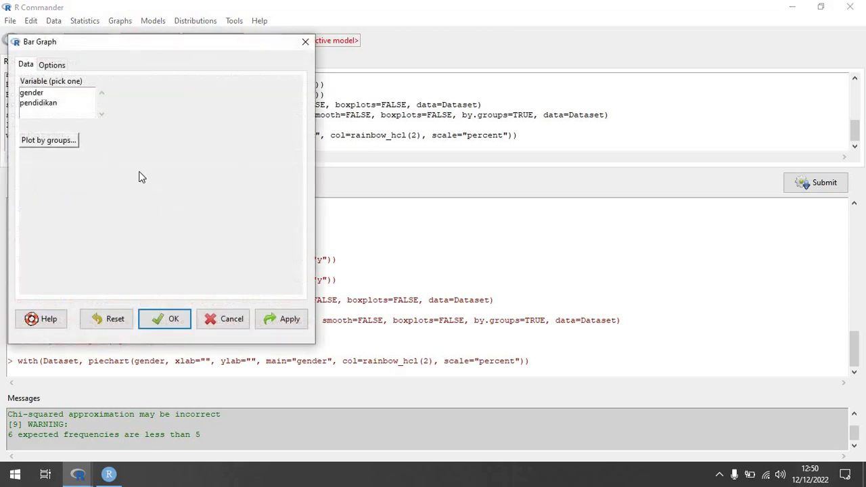
click(31, 94)
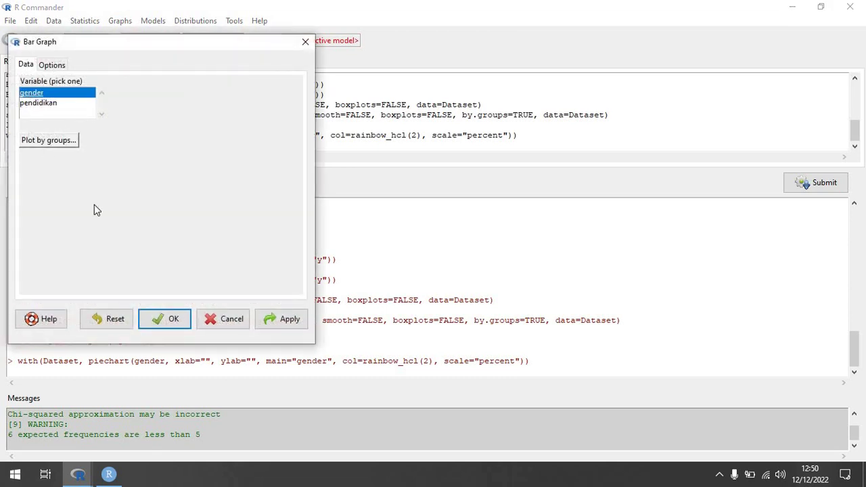
click(281, 321)
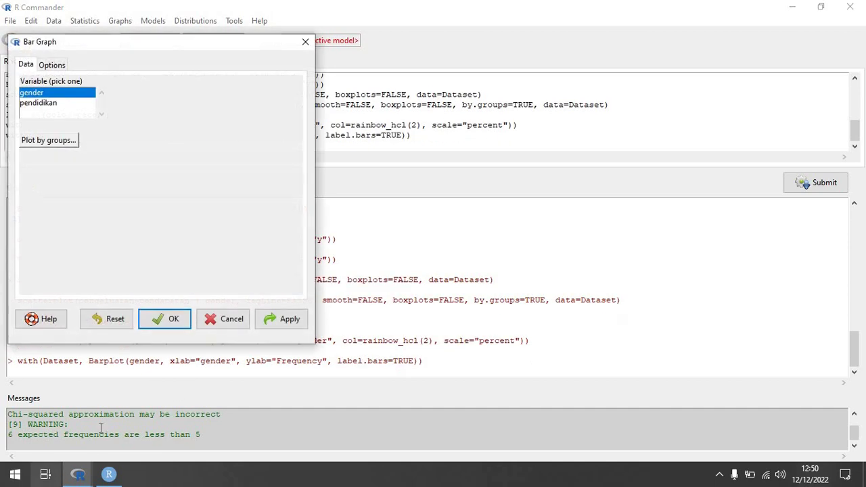
mouse_move(86, 477)
click(98, 421)
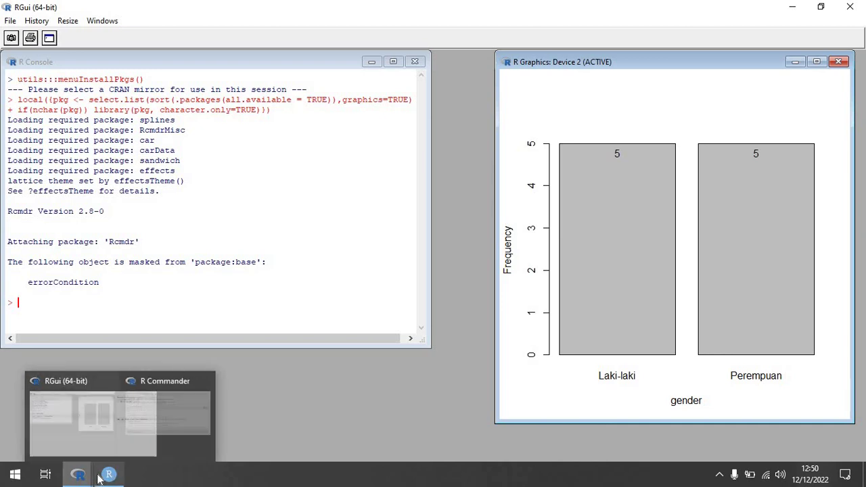
Return to R Commander, redraw the gender bar graph grouped by pendidikan, and view it in RGui
mouse_move(101, 470)
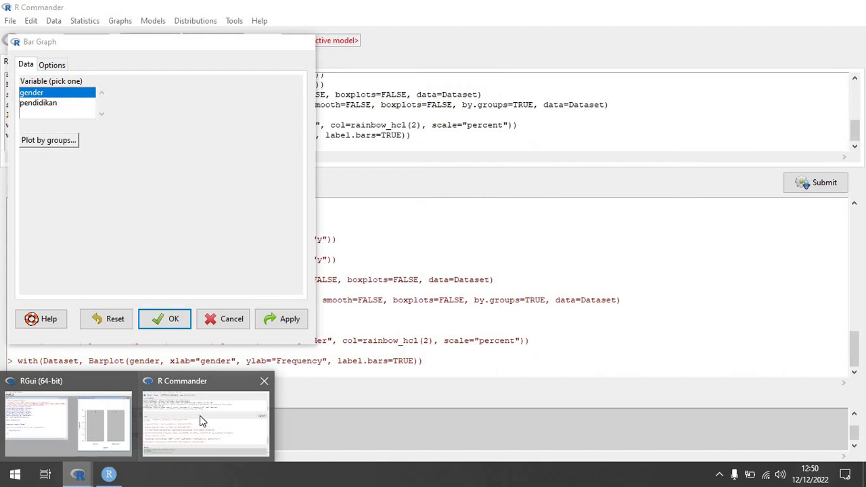
click(203, 421)
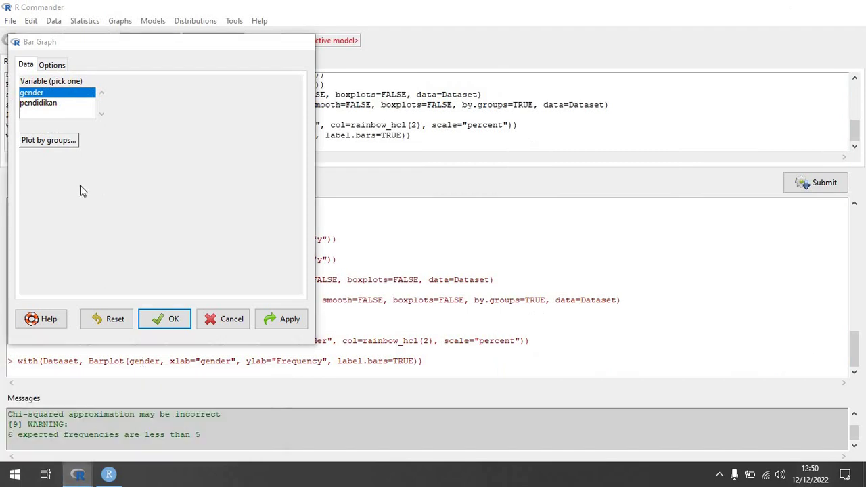
click(57, 140)
click(42, 85)
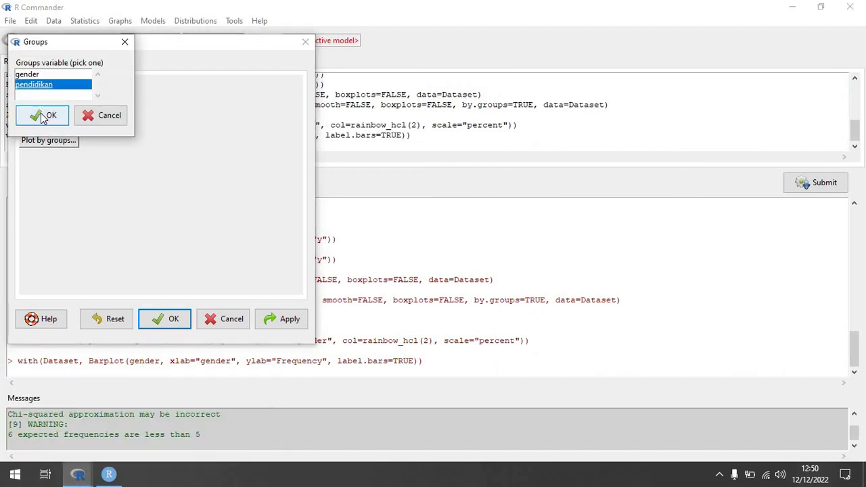
click(42, 116)
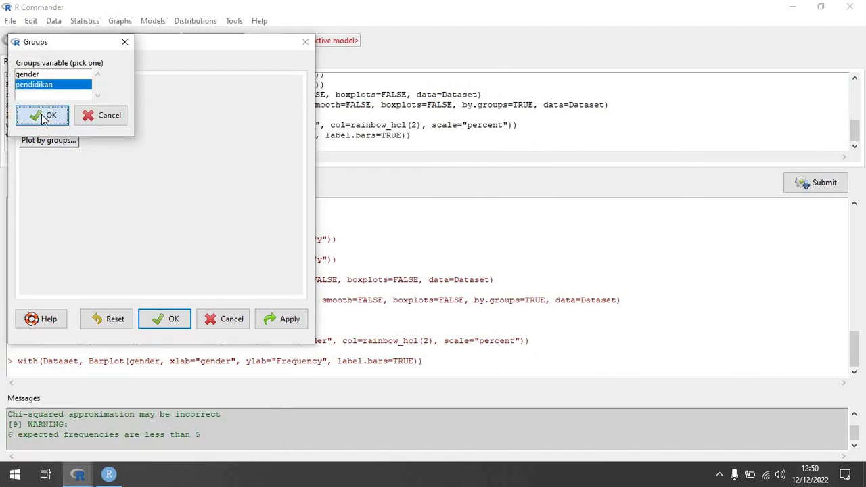
click(286, 321)
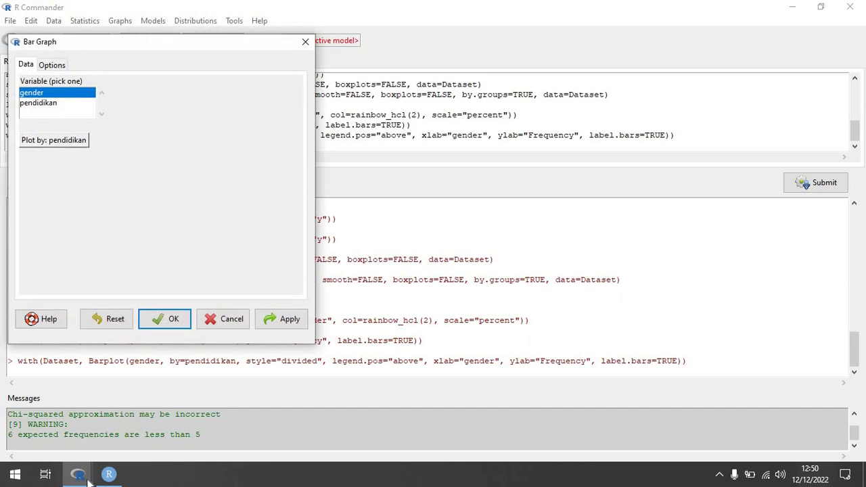
mouse_move(86, 478)
click(105, 423)
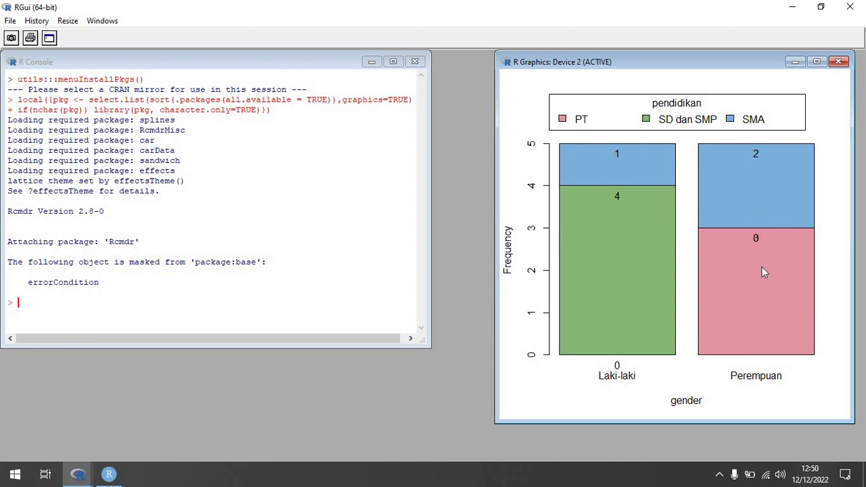
Switch back to R Commander and dismiss the Bar Graph dialog
click(109, 476)
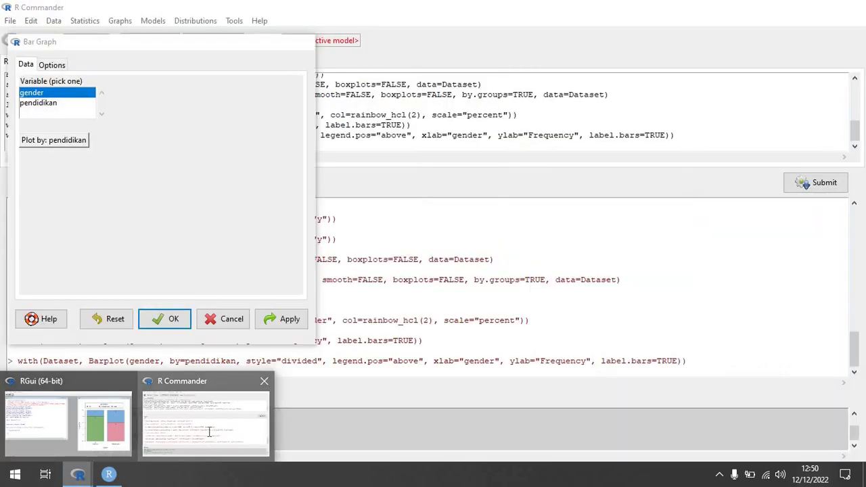
click(205, 423)
click(228, 325)
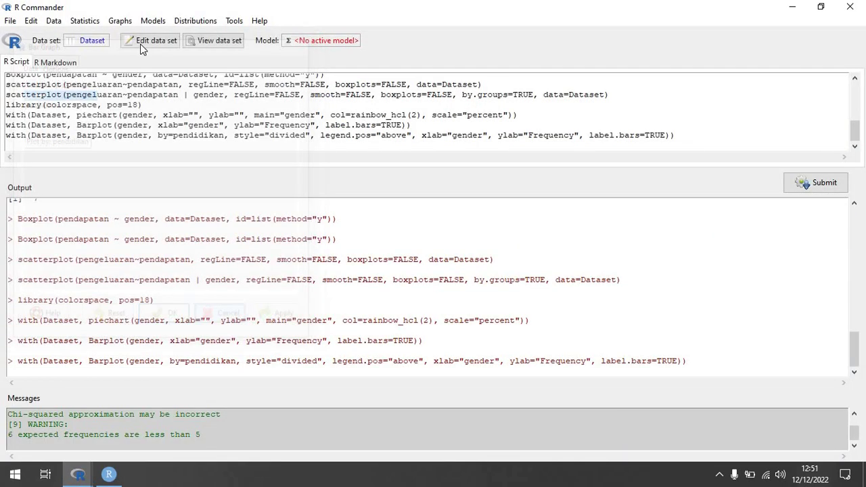
click(61, 21)
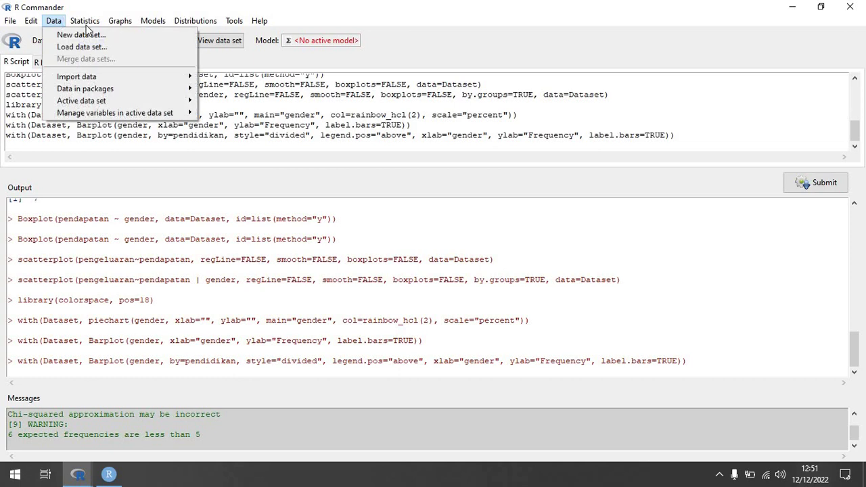
mouse_move(86, 26)
mouse_move(53, 27)
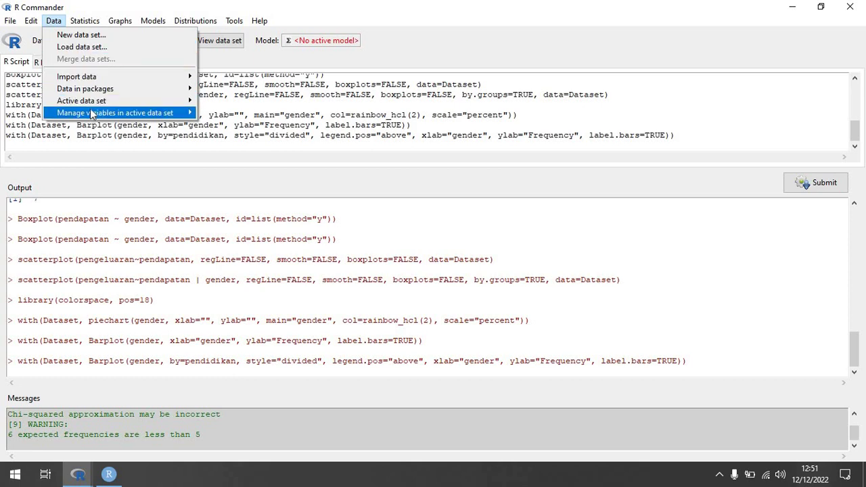
mouse_move(90, 102)
mouse_move(124, 119)
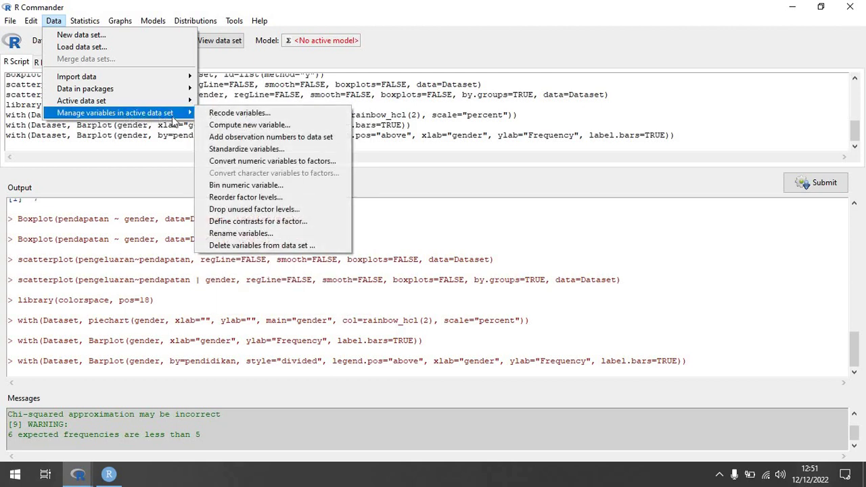
click(238, 114)
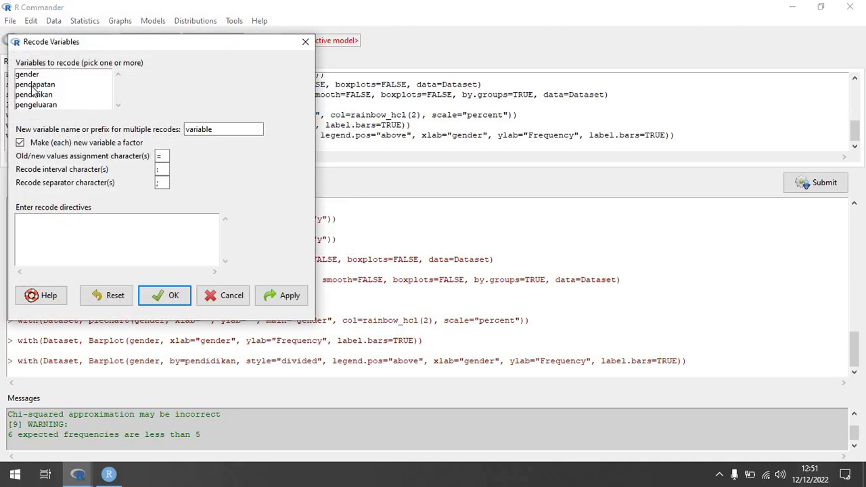
click(35, 84)
click(221, 129)
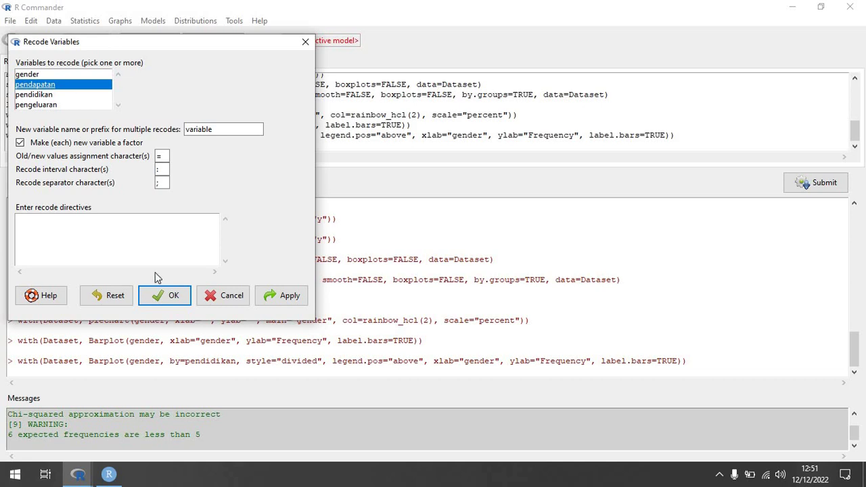
click(215, 294)
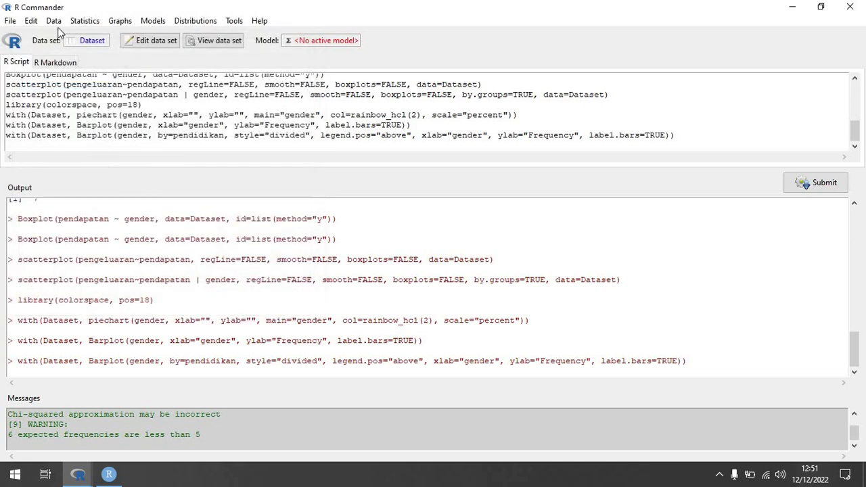
Standardize the variables pendapatan and pengeluaran in the active data set, and view the data set with the new columns
click(53, 20)
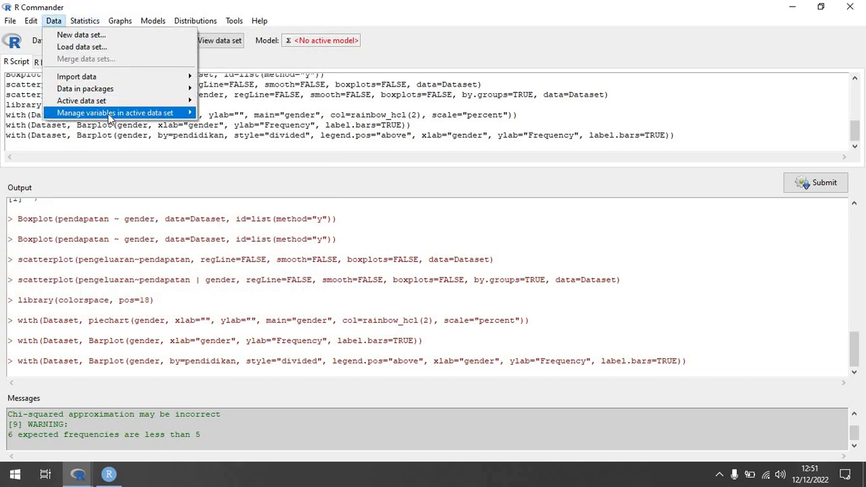
mouse_move(101, 112)
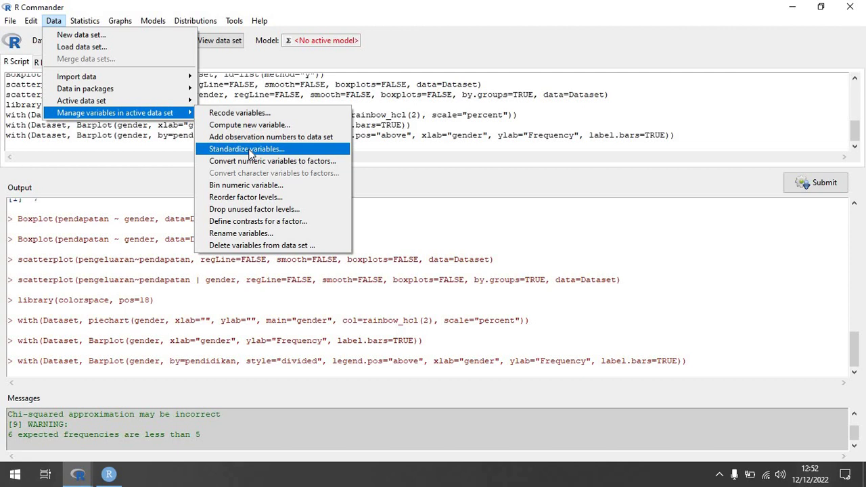
click(246, 148)
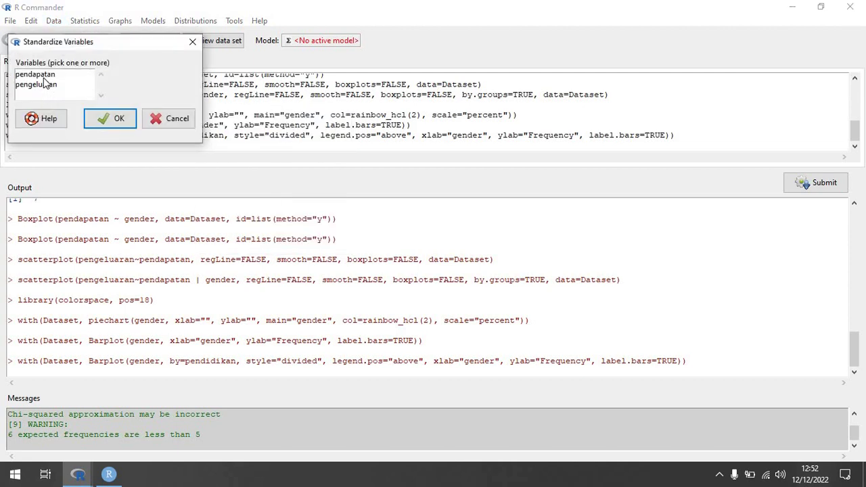
click(45, 76)
ctrl+click(42, 84)
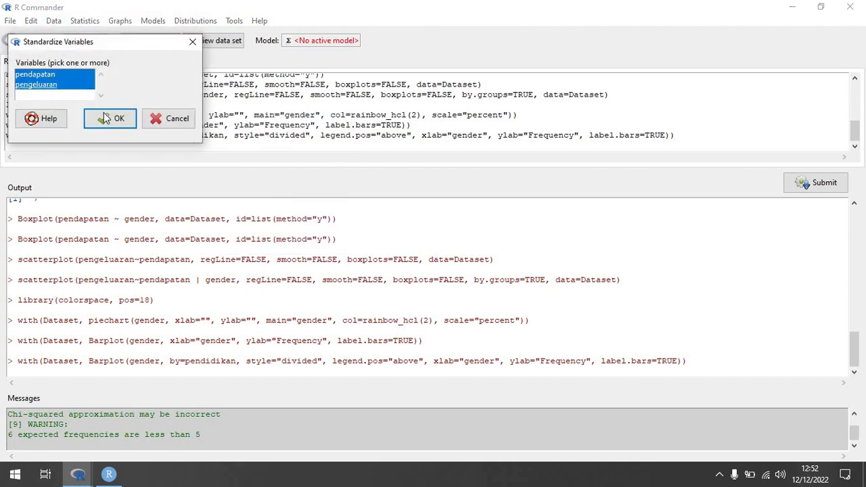
click(108, 121)
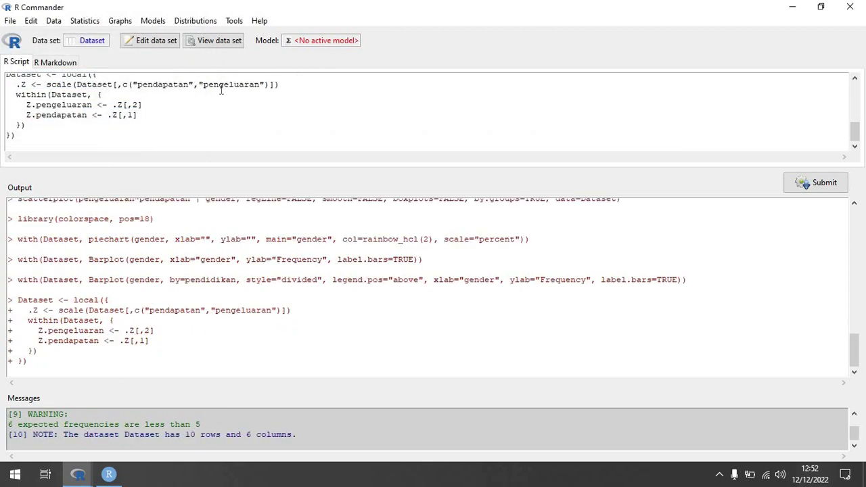
click(205, 40)
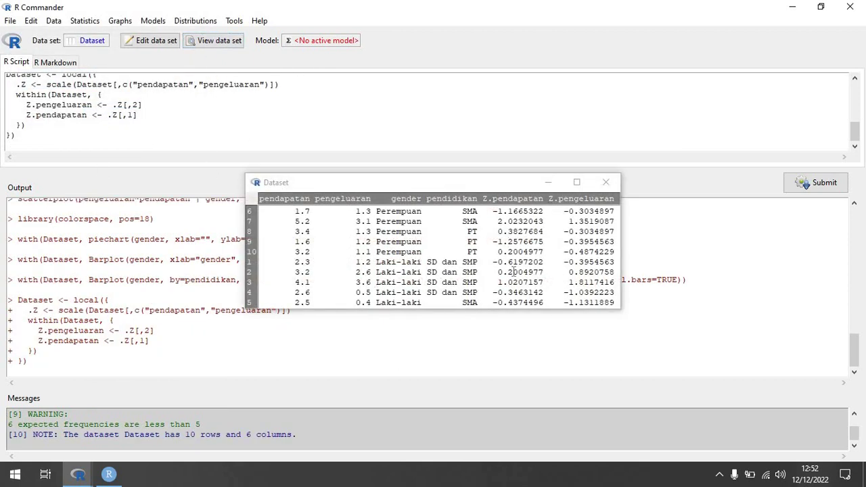
click(548, 233)
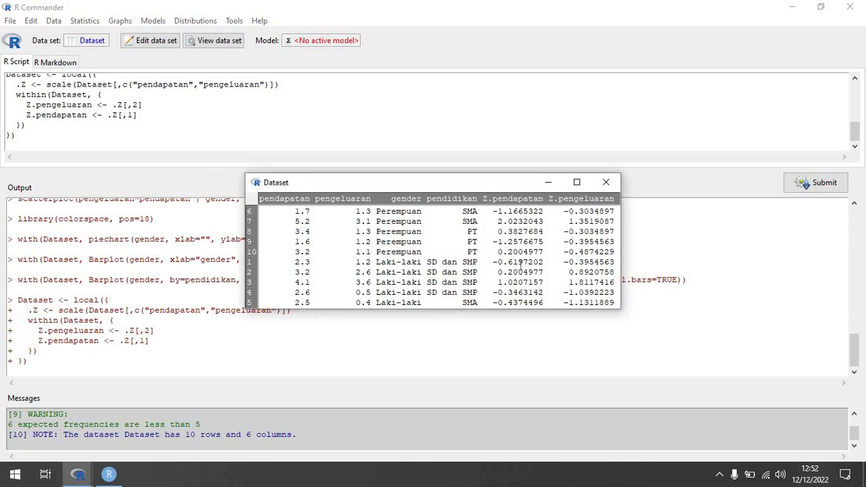
Compute a new variable tabungan as pendapatan- pengeluaran in the active data set, and view the updated data set
click(606, 183)
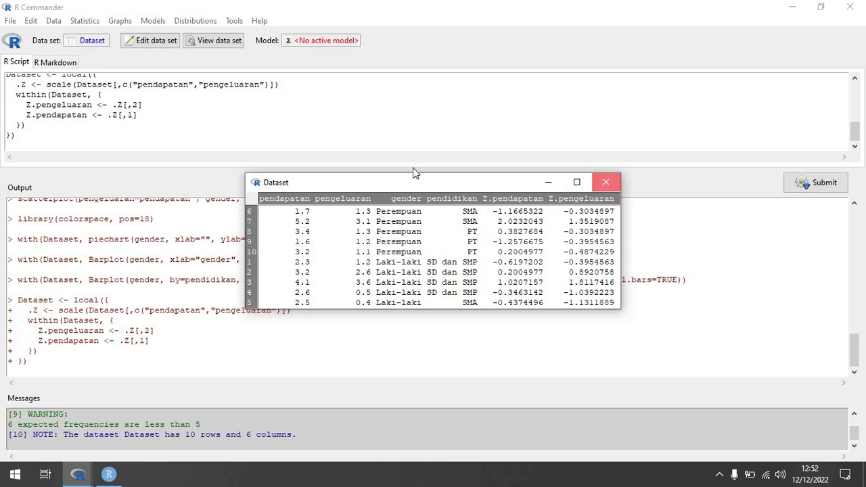
click(98, 22)
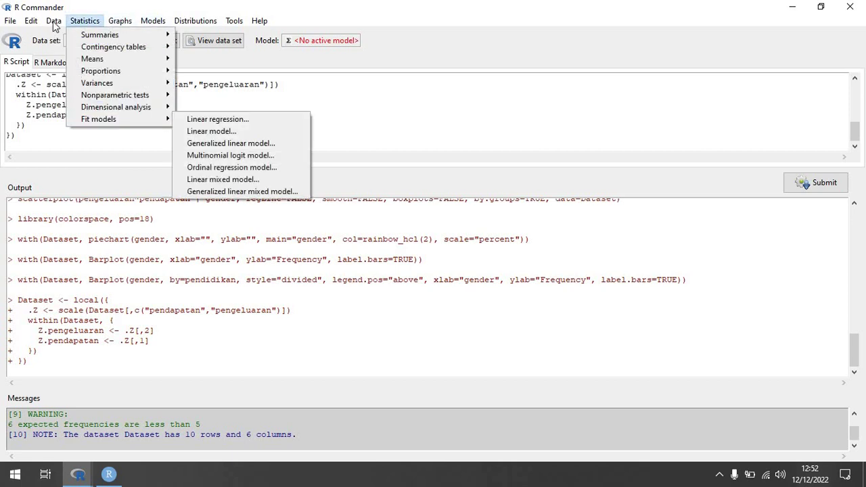
mouse_move(124, 119)
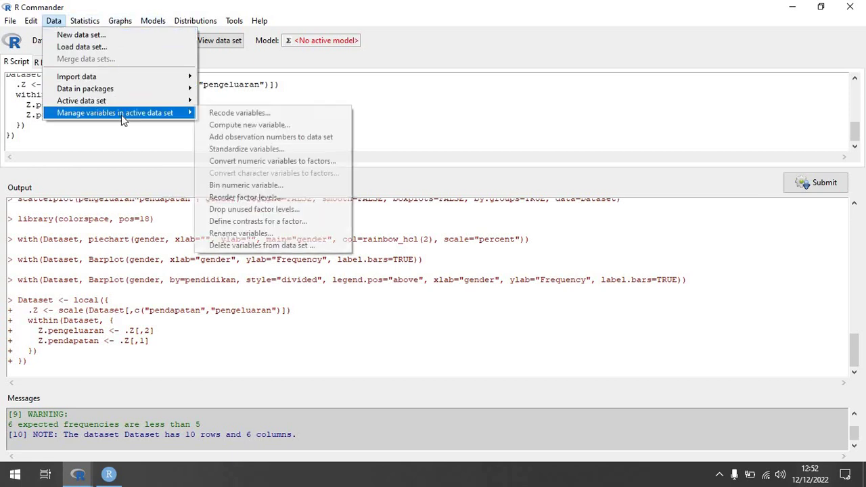
click(246, 127)
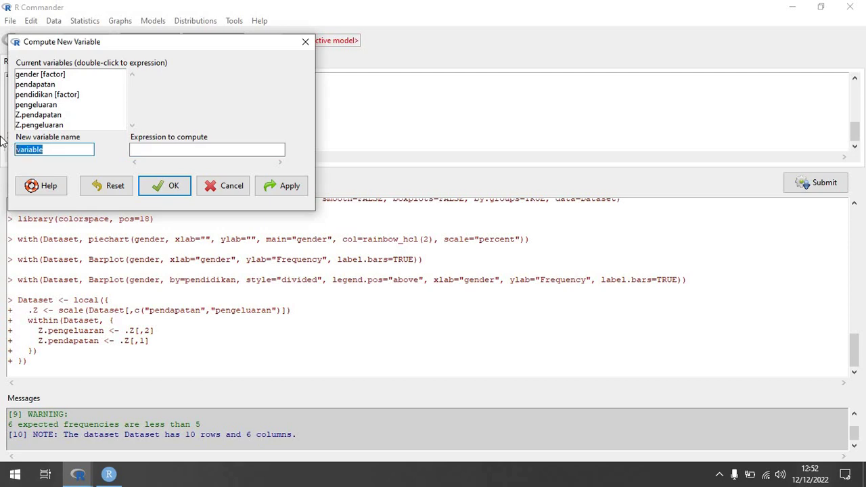
text(tabungan)
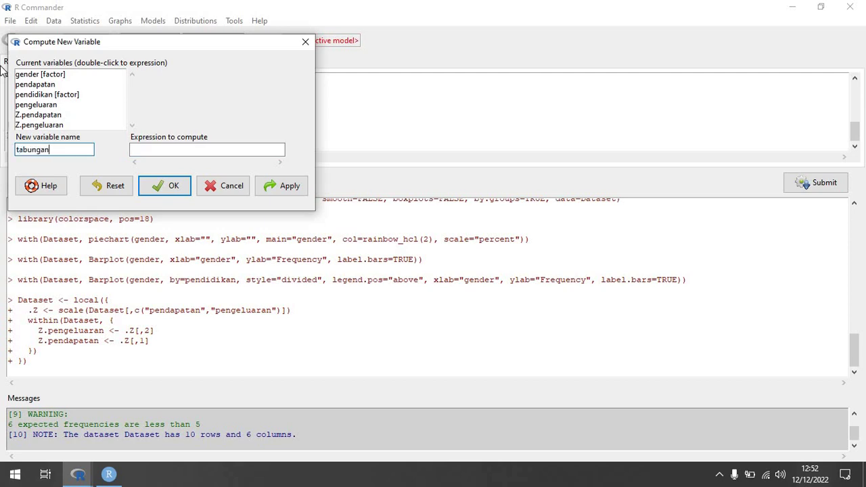
click(155, 149)
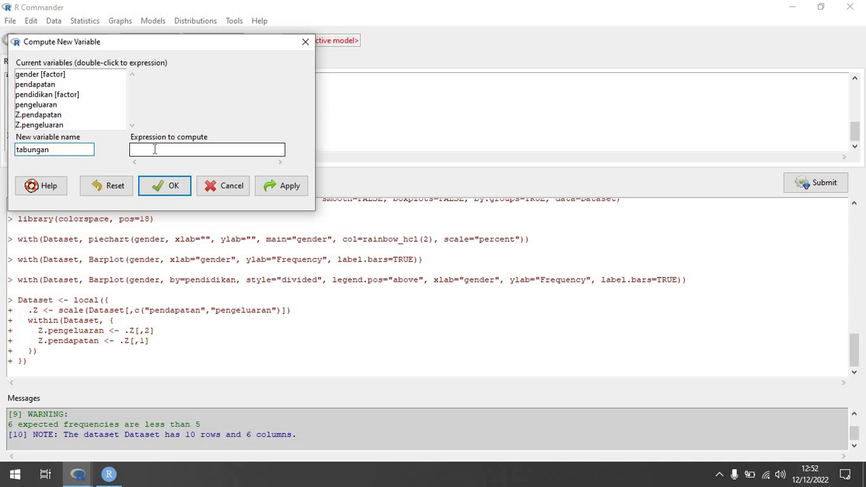
double_click(35, 85)
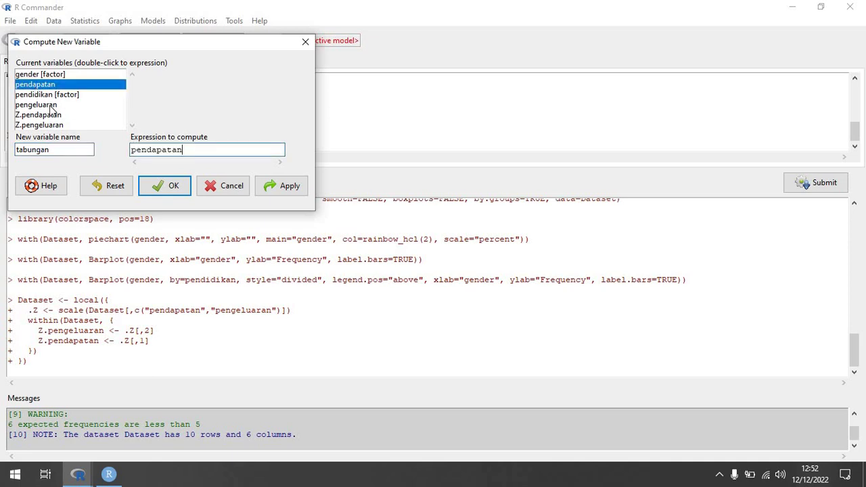
text(-)
double_click(51, 108)
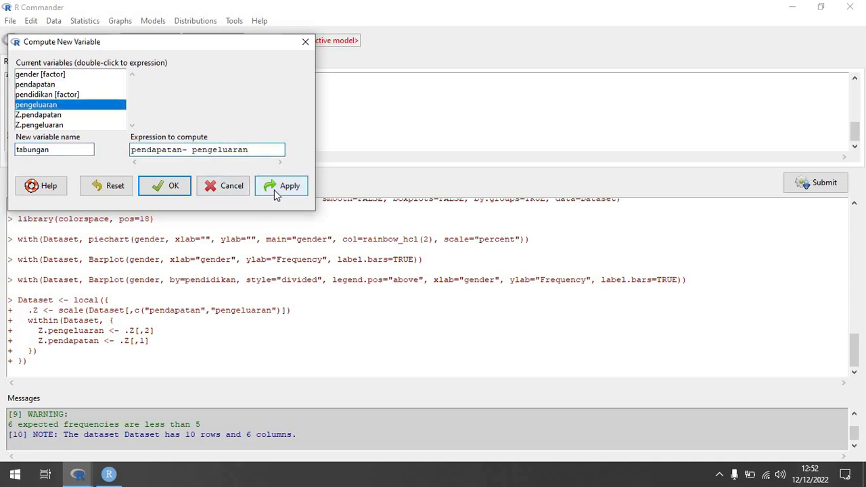
click(274, 189)
key(Escape)
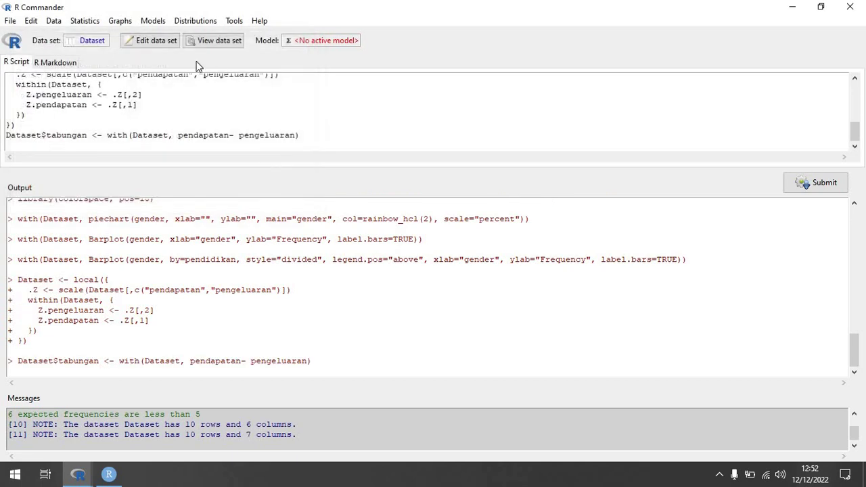
click(219, 40)
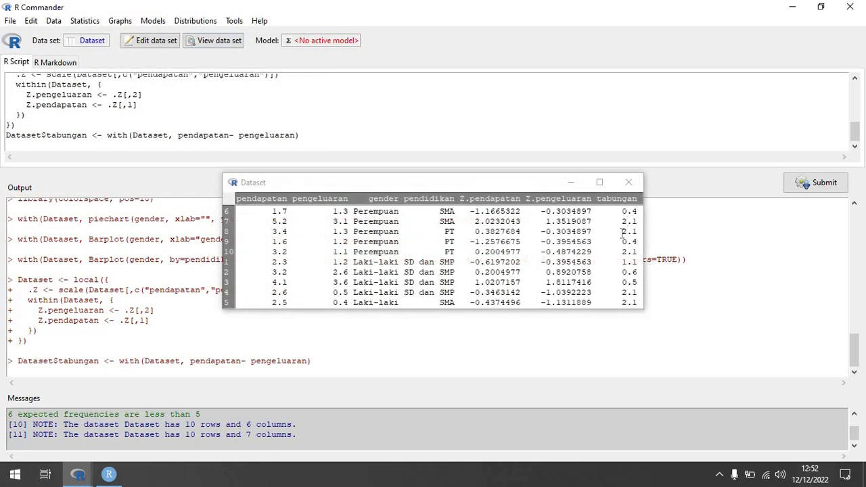
click(629, 182)
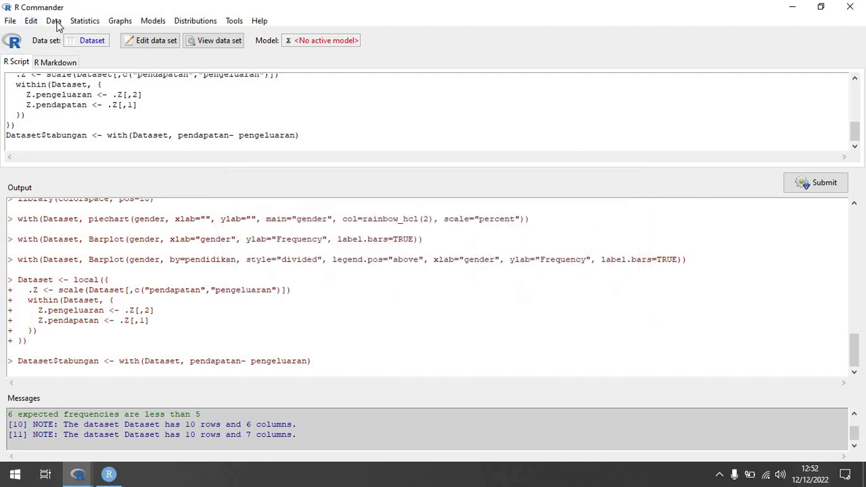
Try to convert the numeric variable pengeluaran to a factor named kode with supplied level names
click(53, 20)
mouse_move(92, 119)
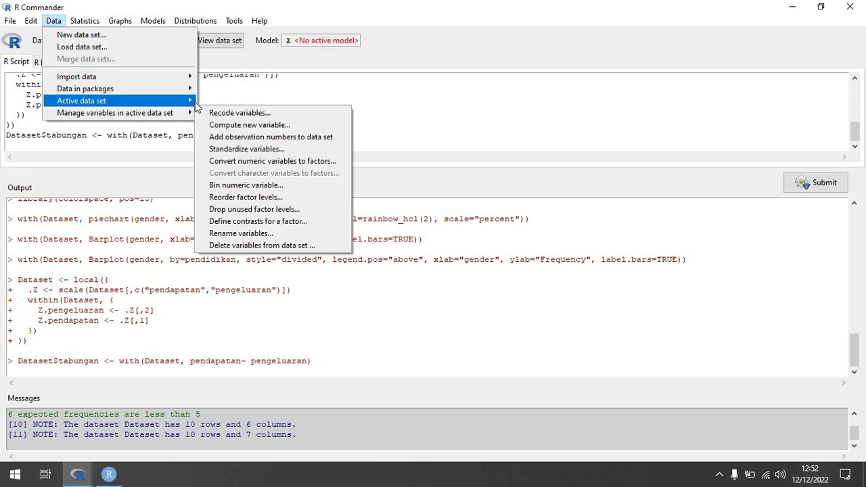
click(266, 162)
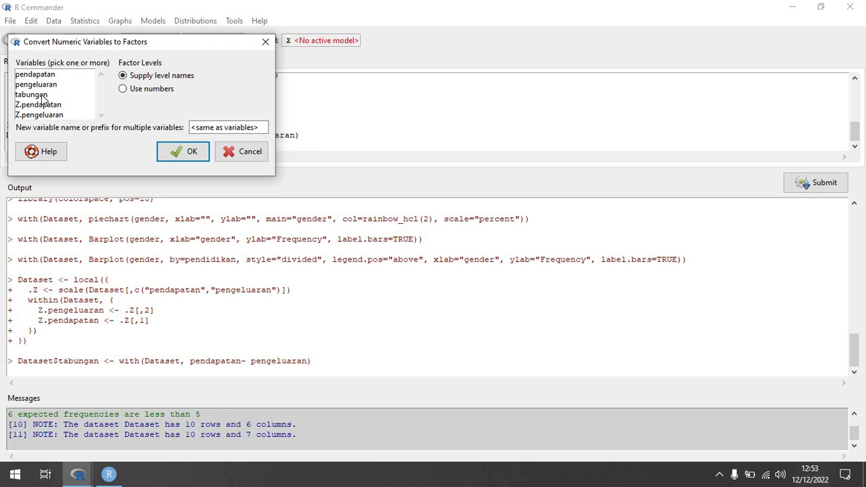
click(35, 77)
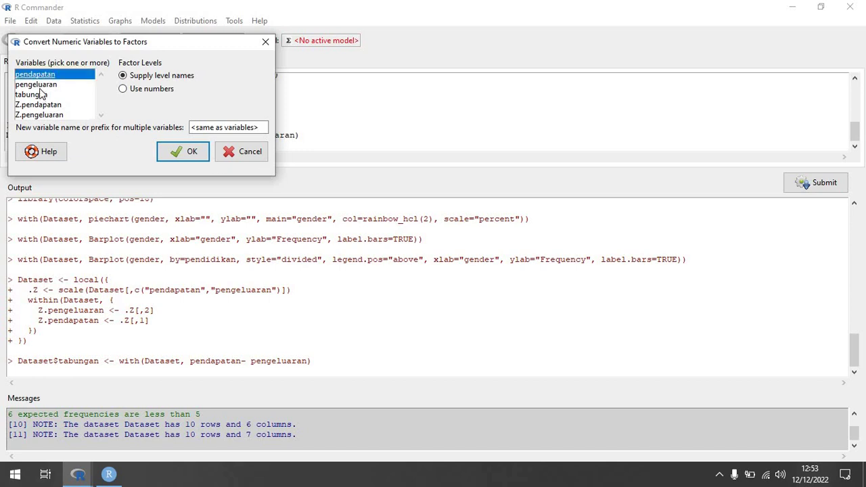
click(40, 86)
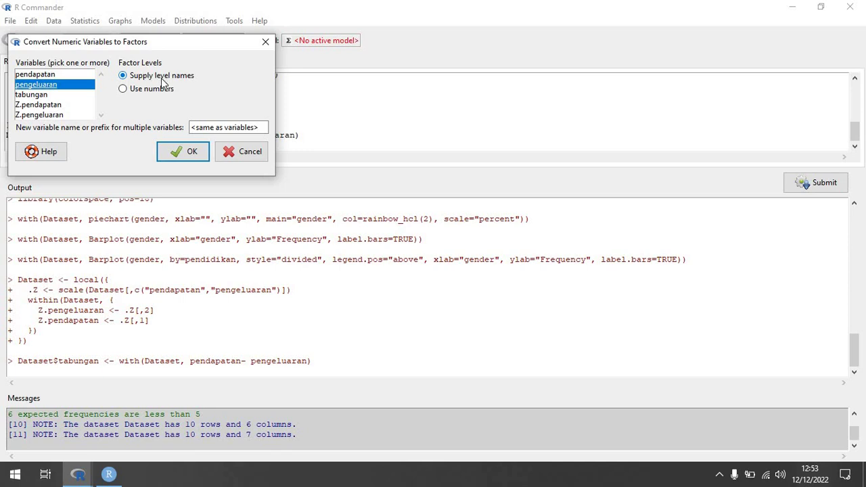
click(193, 127)
drag(192, 127, 277, 121)
text(pn)
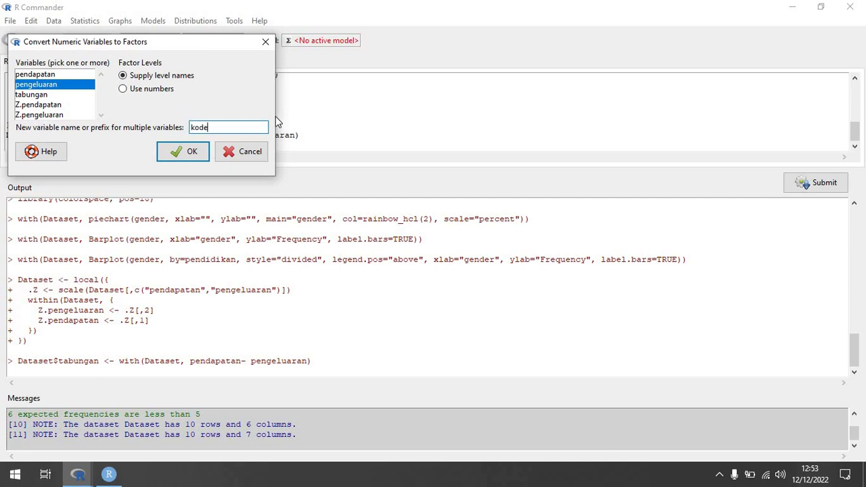
click(192, 153)
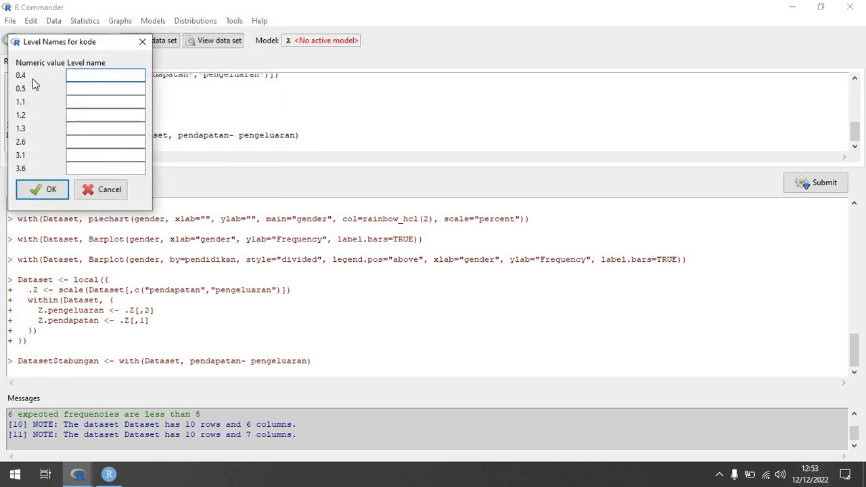
click(96, 86)
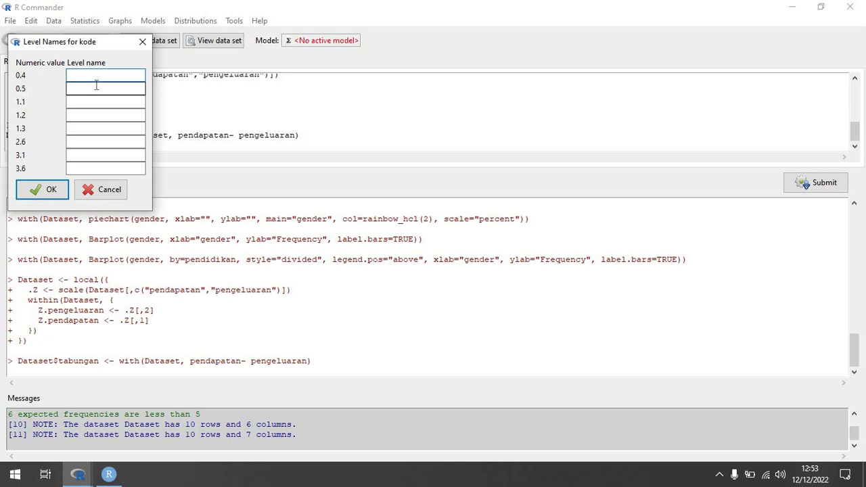
click(142, 45)
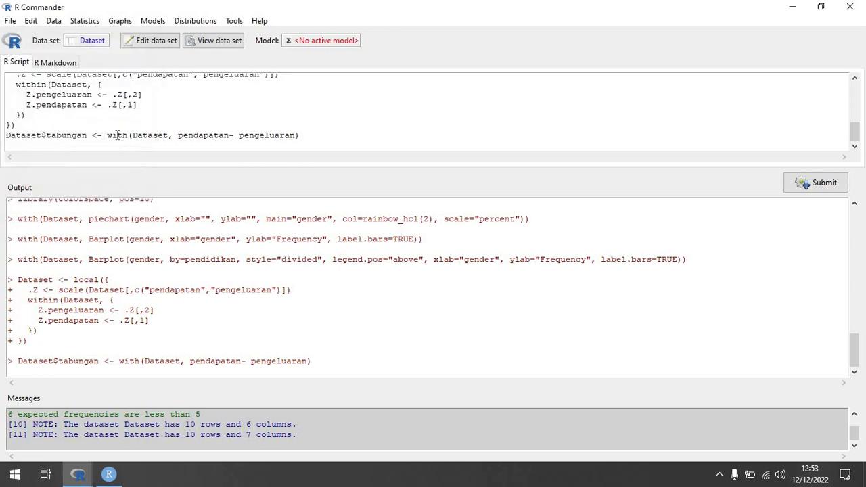
Try to convert the numeric variable pendapatan to a factor named kode, using numbers as factor levels
click(56, 20)
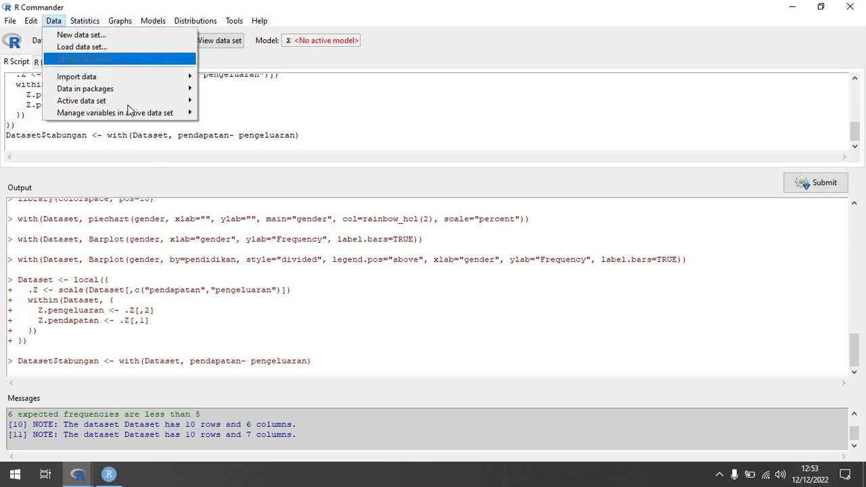
mouse_move(140, 115)
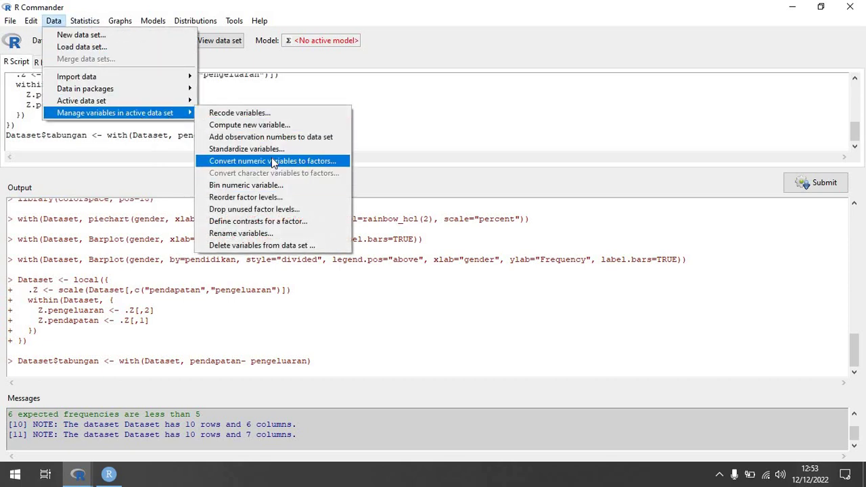
click(271, 161)
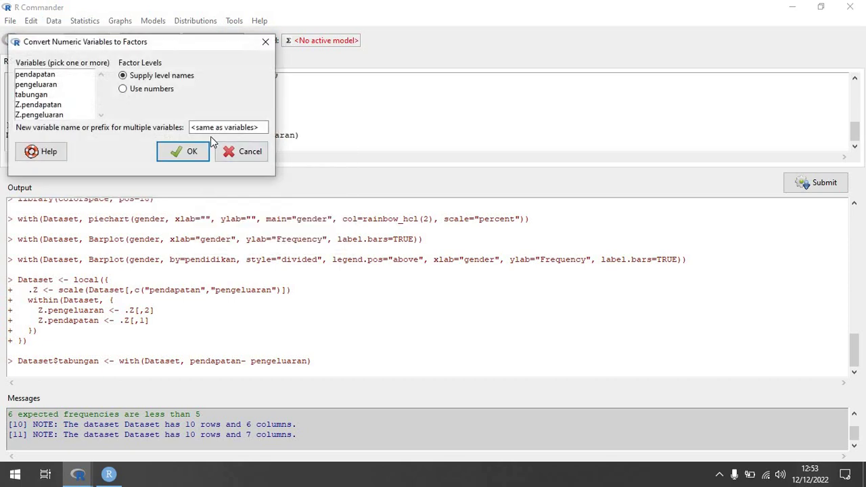
click(148, 93)
click(212, 127)
drag(192, 127, 274, 126)
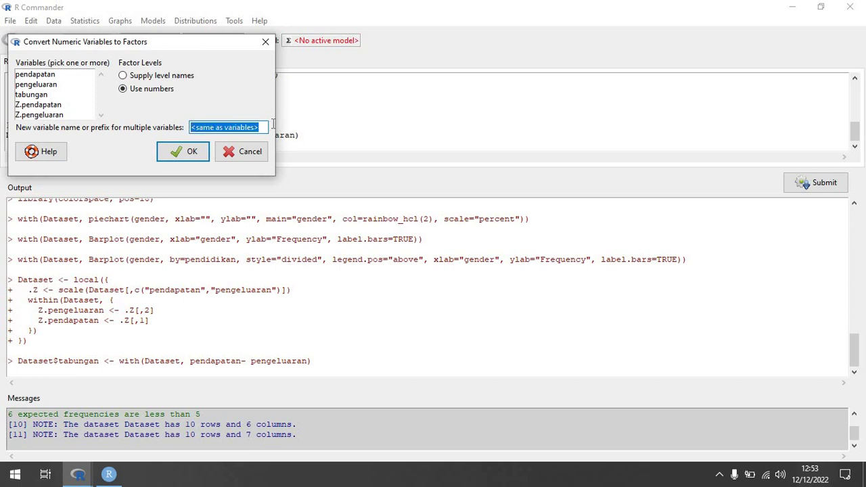
text(kode)
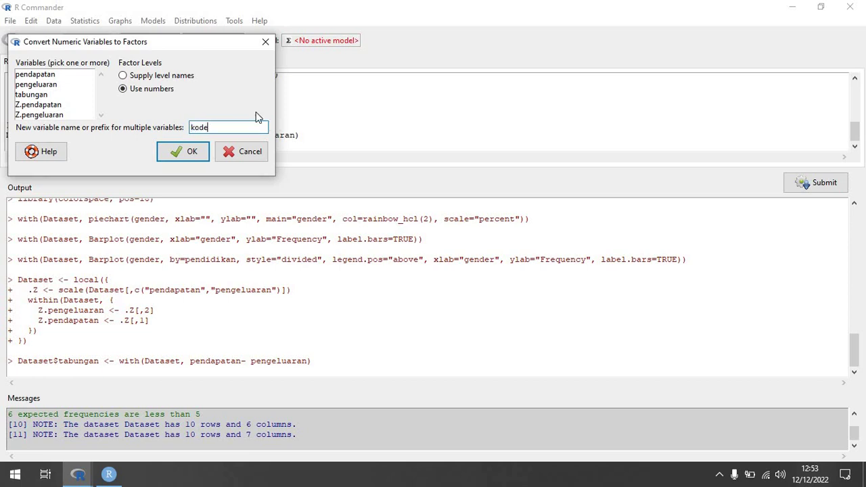
click(37, 74)
click(249, 151)
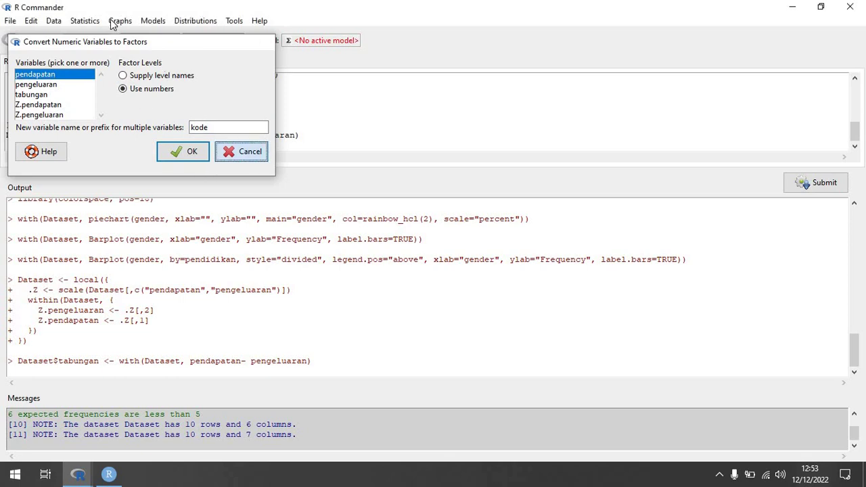
click(53, 21)
mouse_move(133, 121)
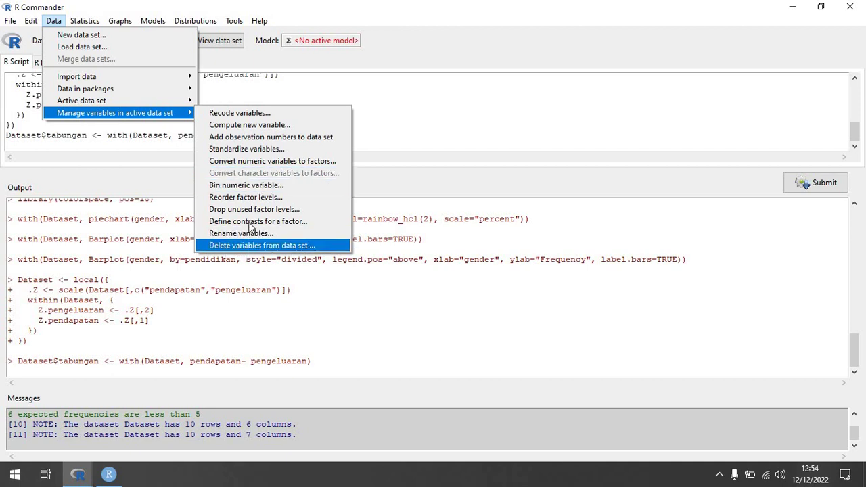
click(137, 212)
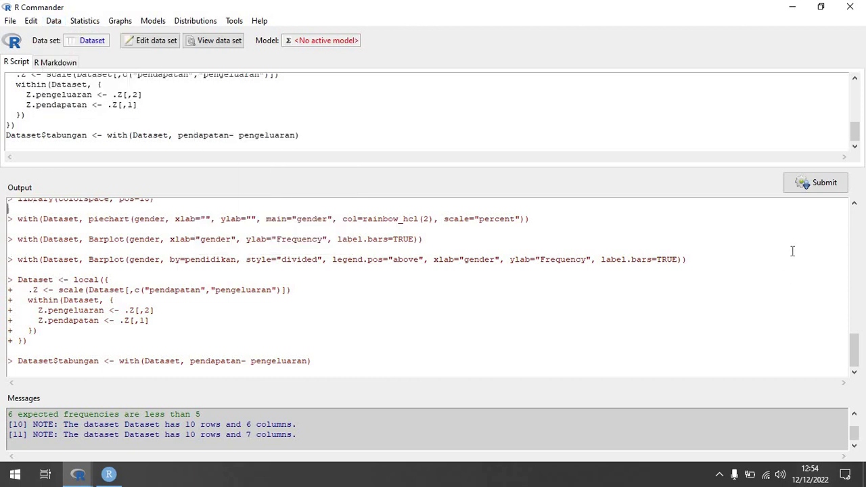
Review the earlier numSummary commands for pendapatan and pengeluaran in the R script
drag(851, 131, 859, 100)
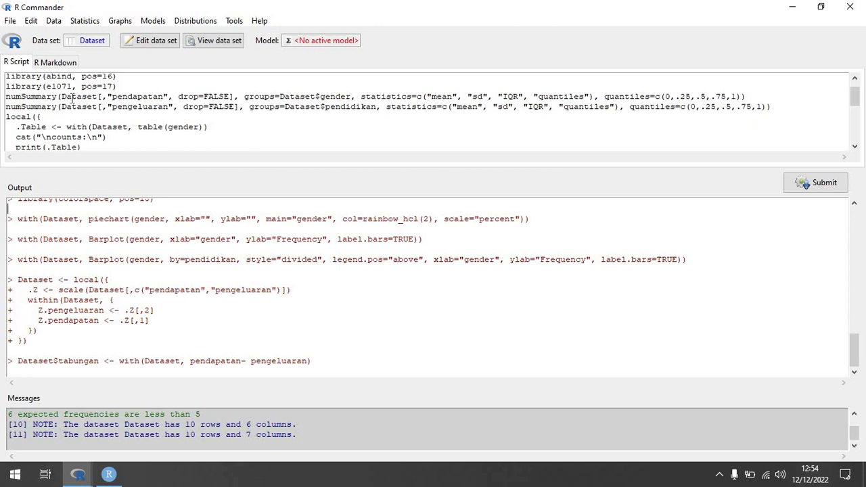